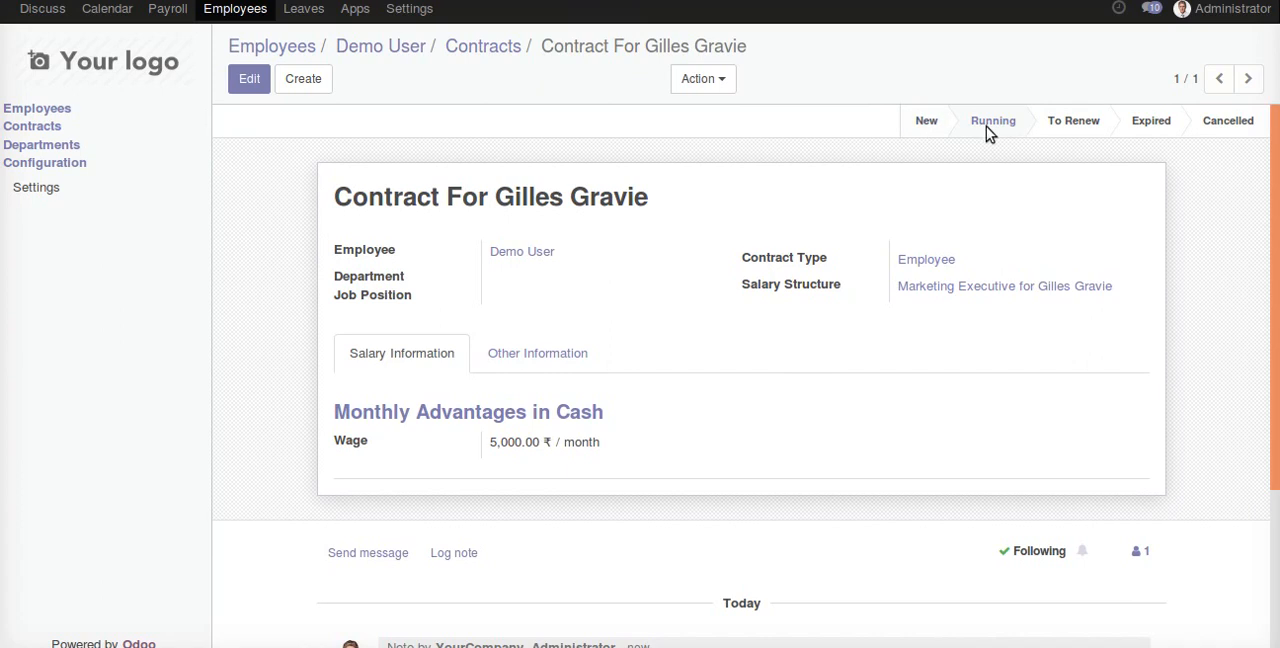
- Review the running contract's salary and other information, and open the list of payroll salary structures
click(480, 356)
click(427, 353)
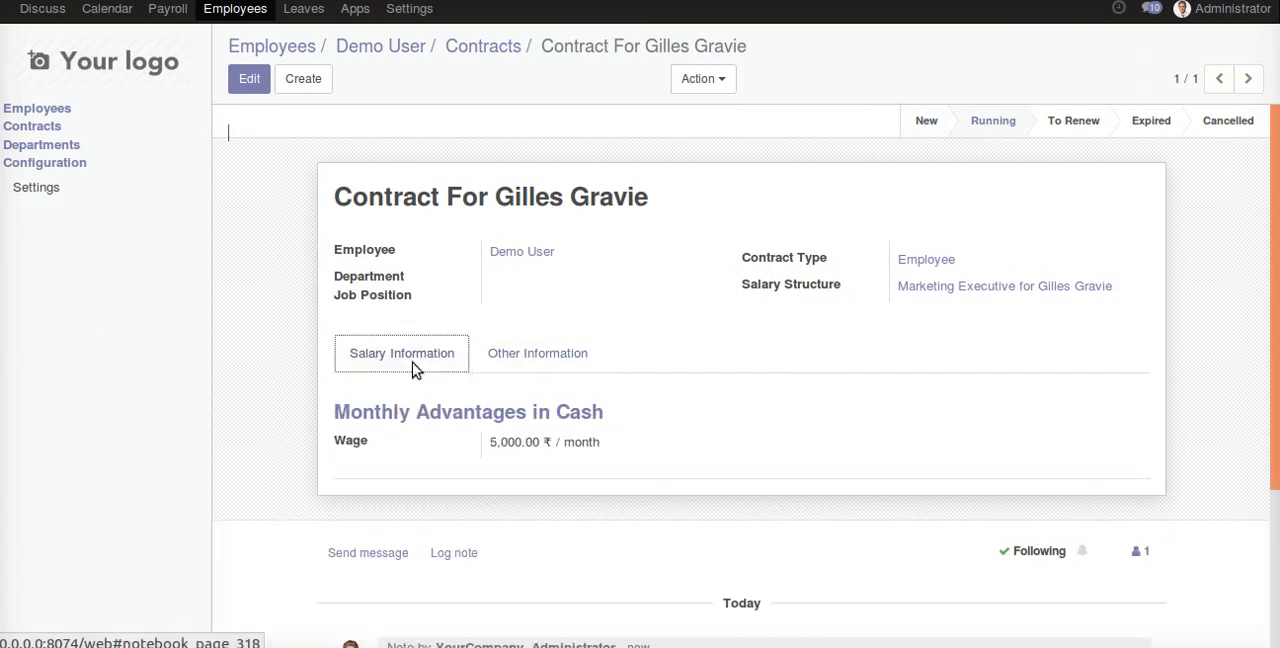
click(502, 357)
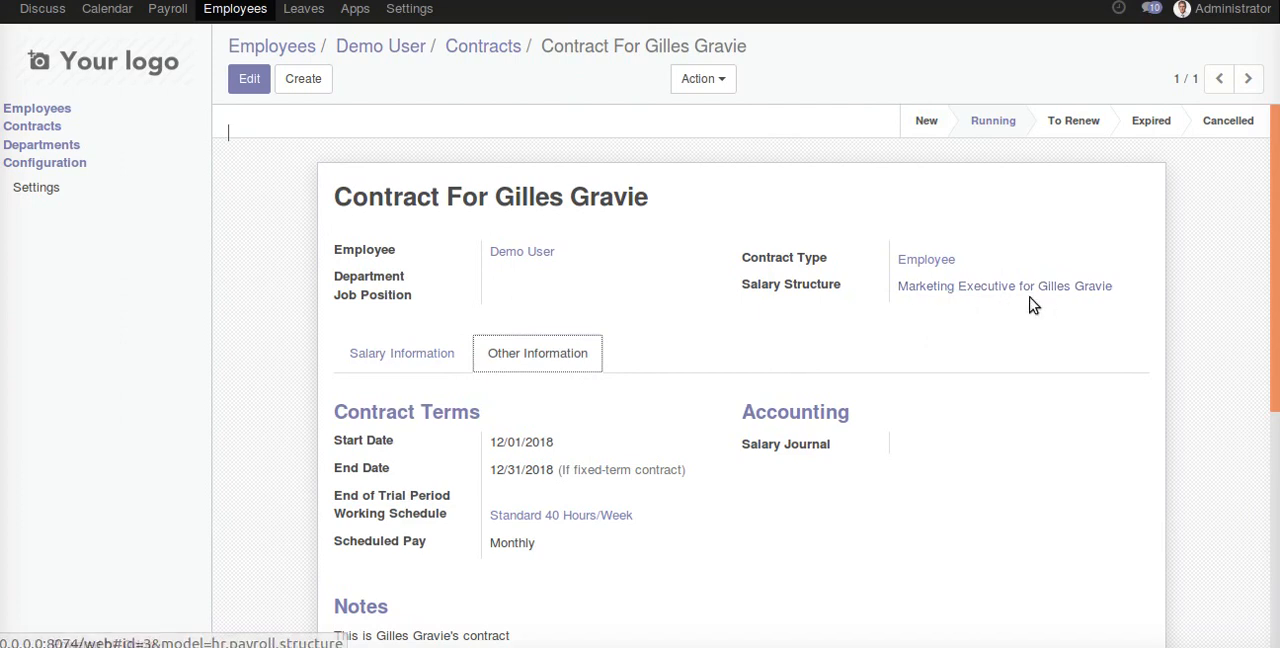
click(167, 9)
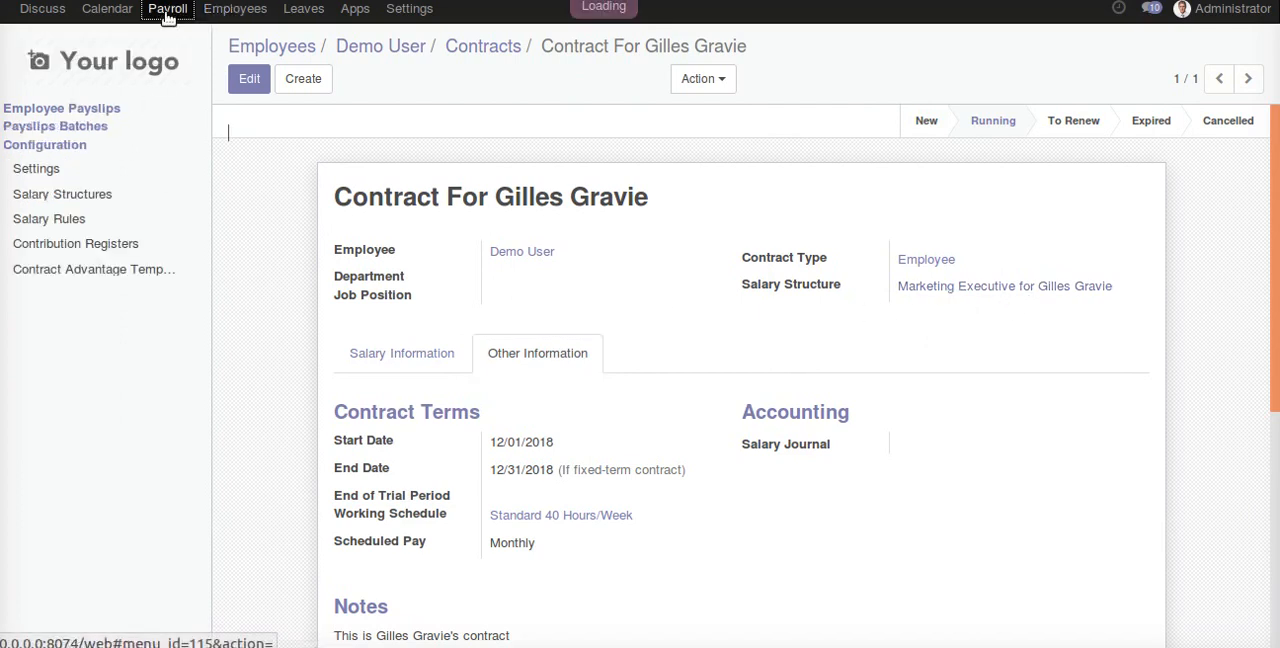
click(110, 192)
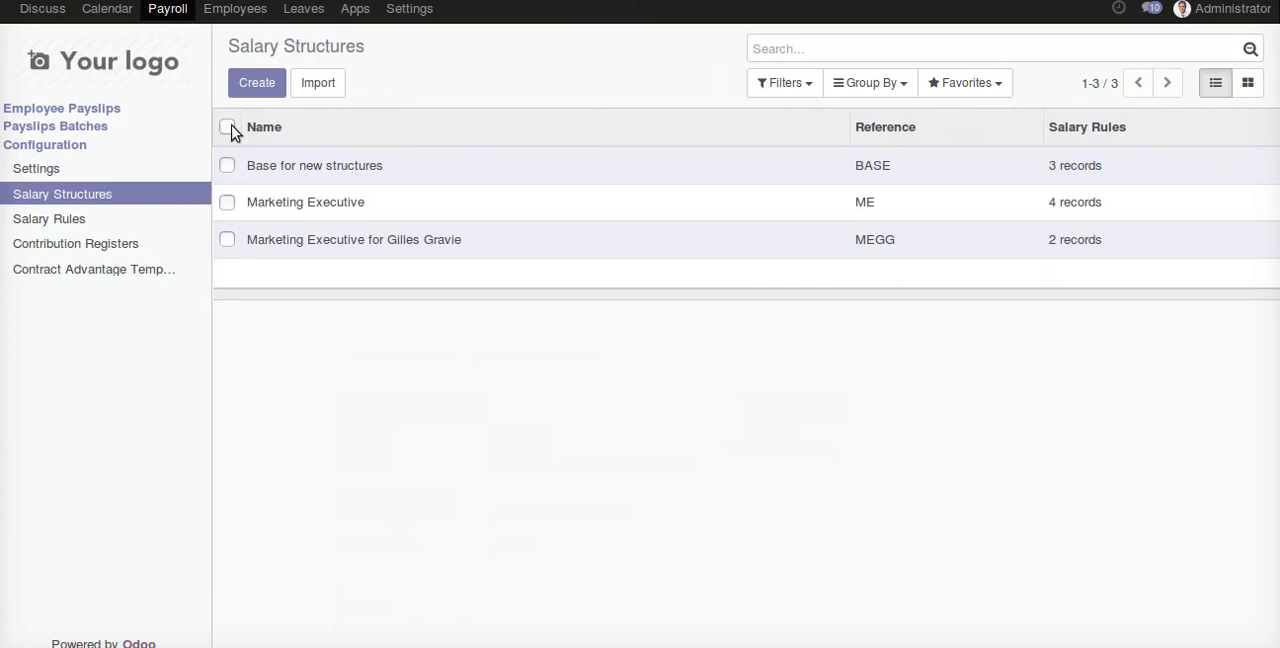
- Open Demo User's contract from the employee records and view the salary structure assigned to it
click(234, 12)
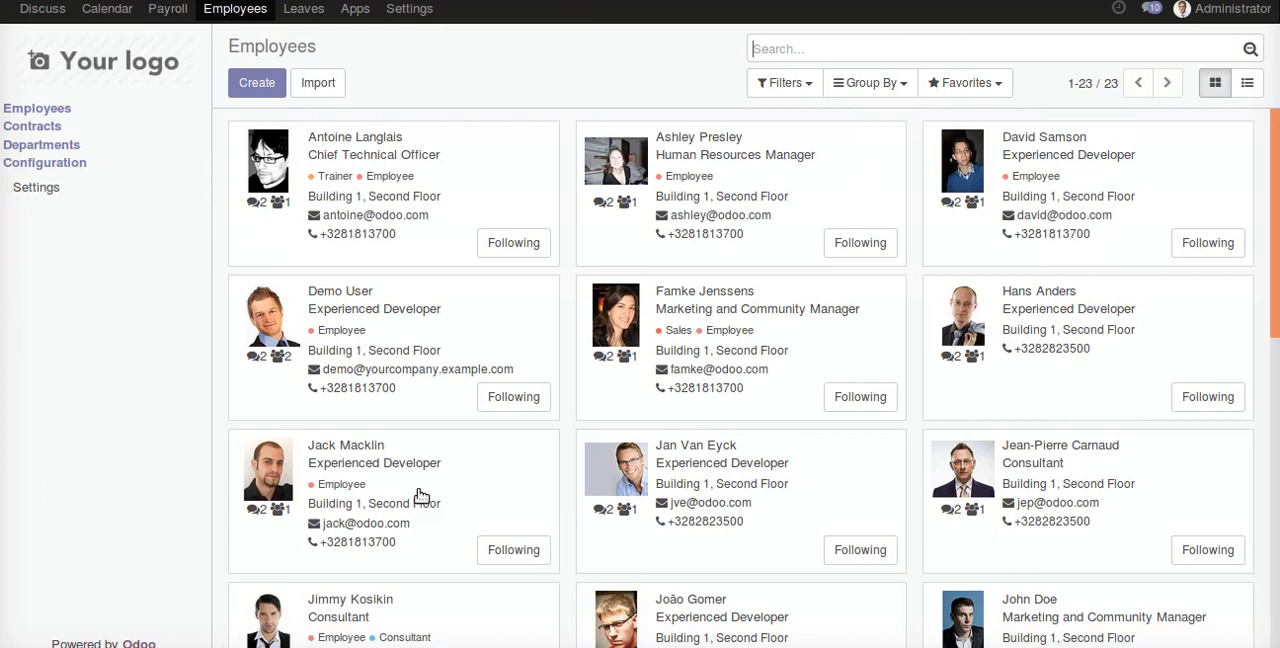
click(396, 338)
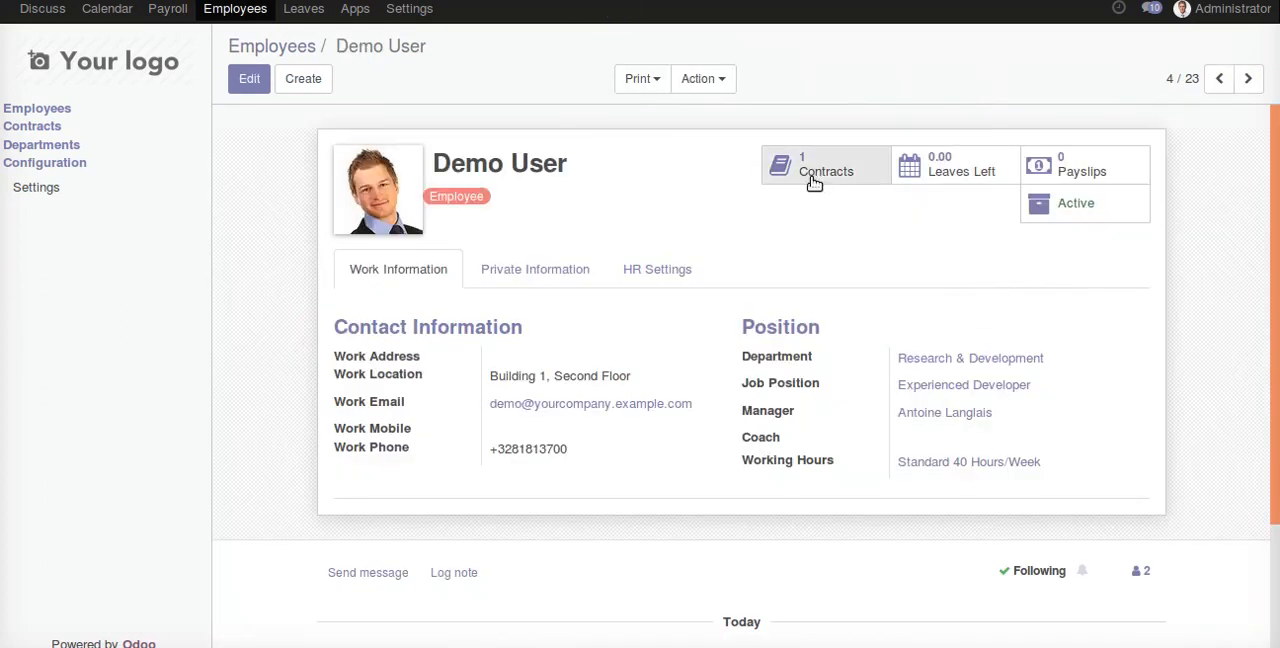
click(824, 182)
click(614, 177)
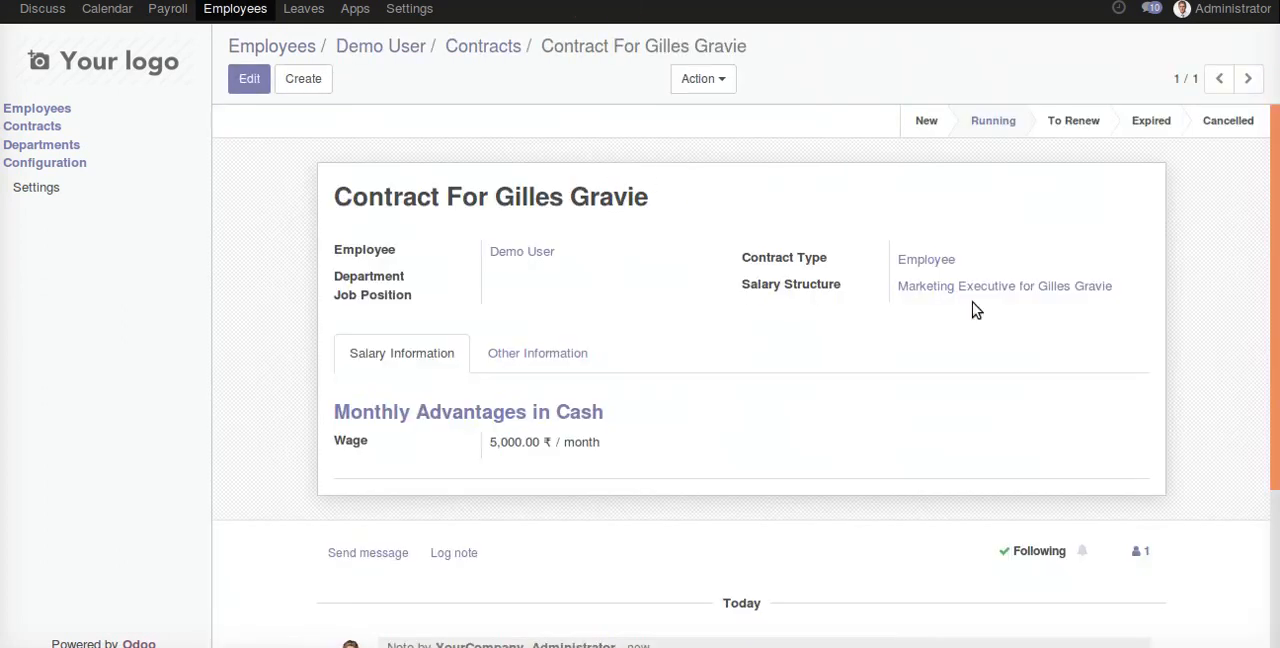
click(912, 289)
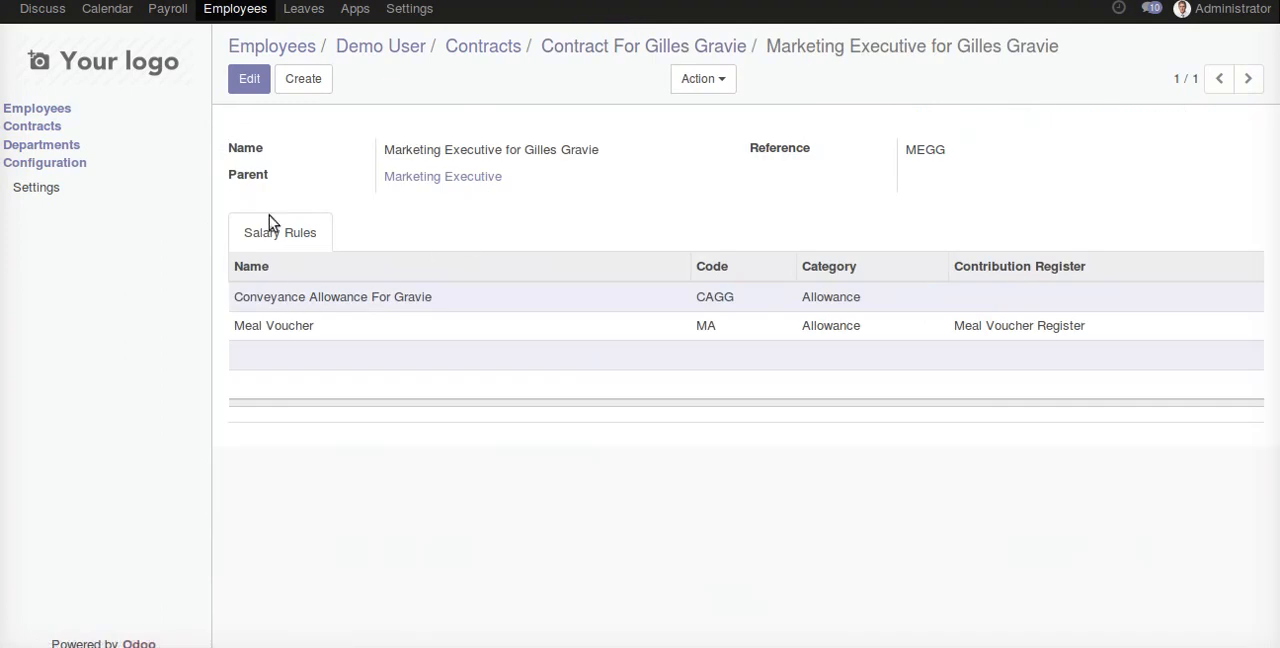
- Open the contract's salary structure for editing, save it without changes, and return to the salary structures list
click(249, 80)
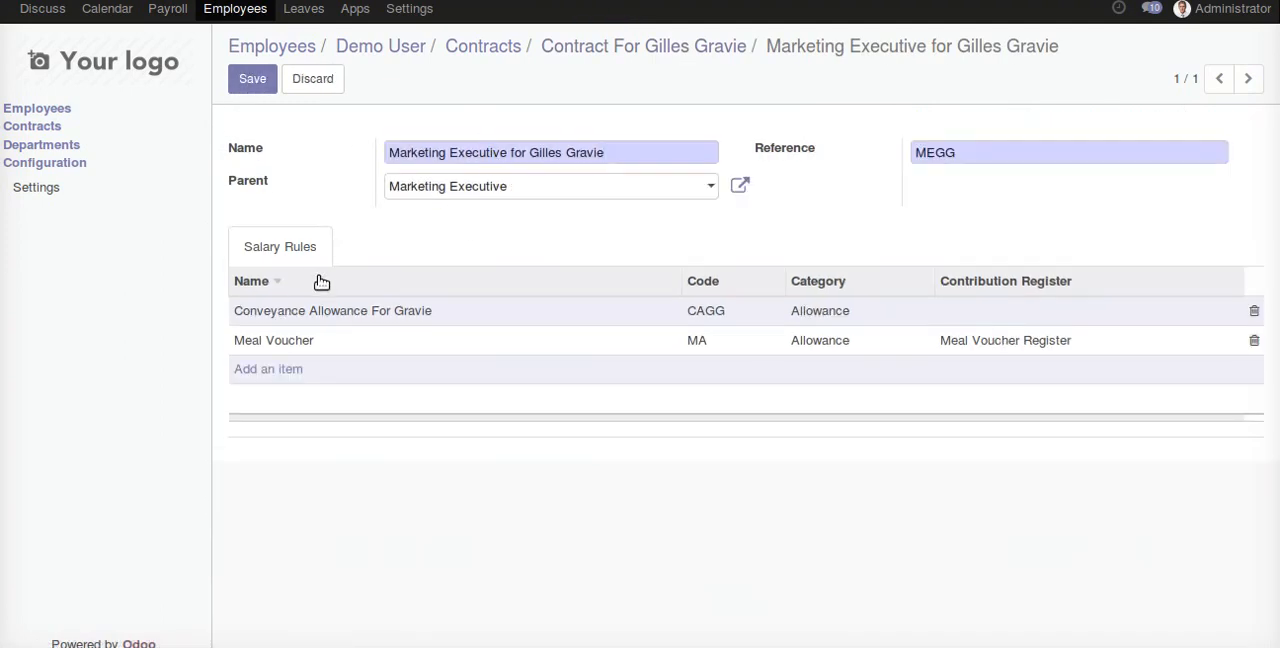
click(256, 88)
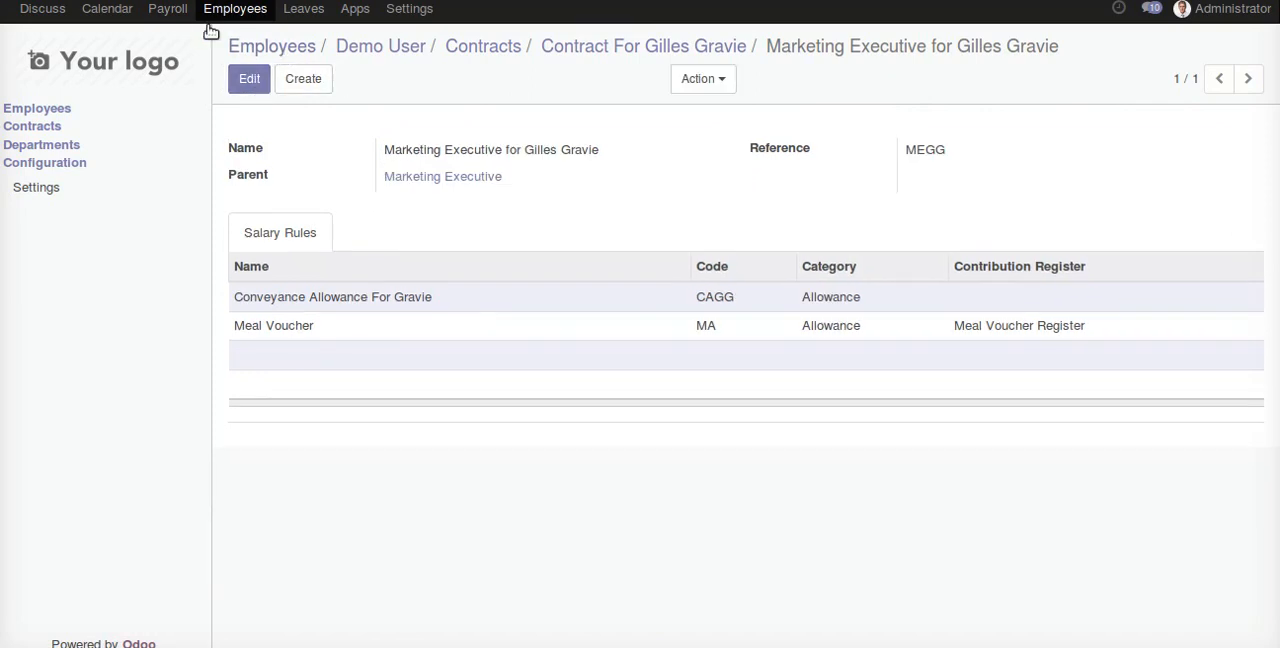
click(167, 9)
click(105, 197)
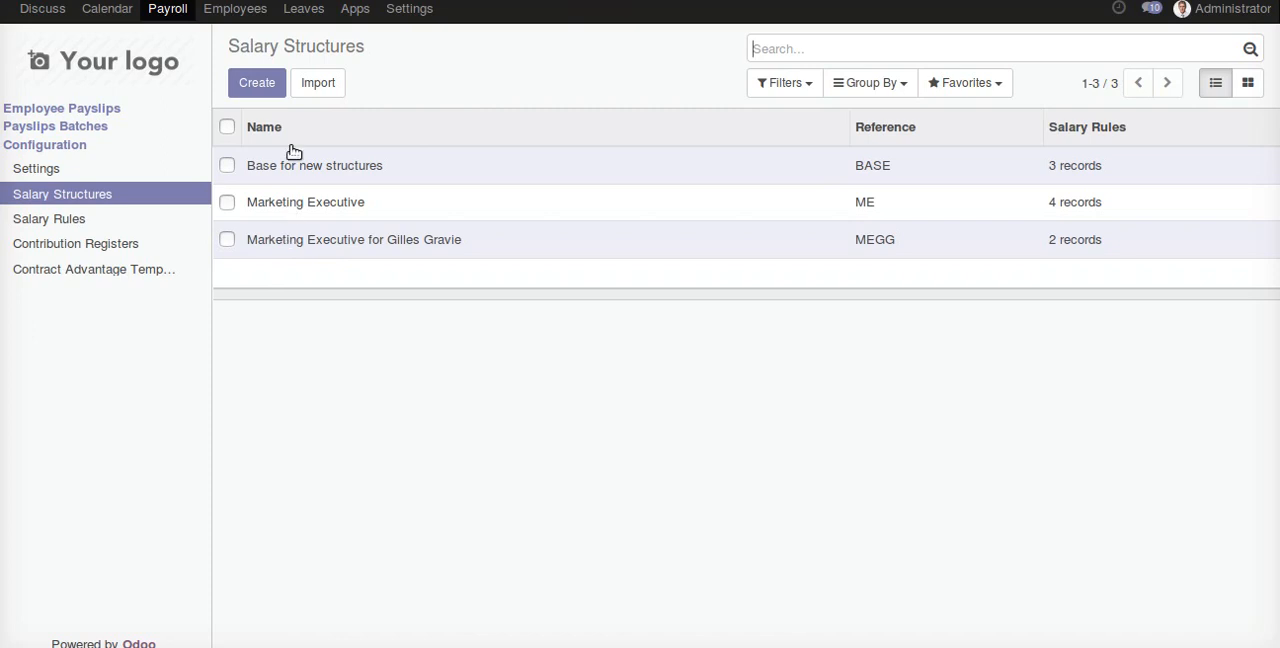
- Create a new leave request from the list of leave requests and set its leave type to Unpaid
click(293, 10)
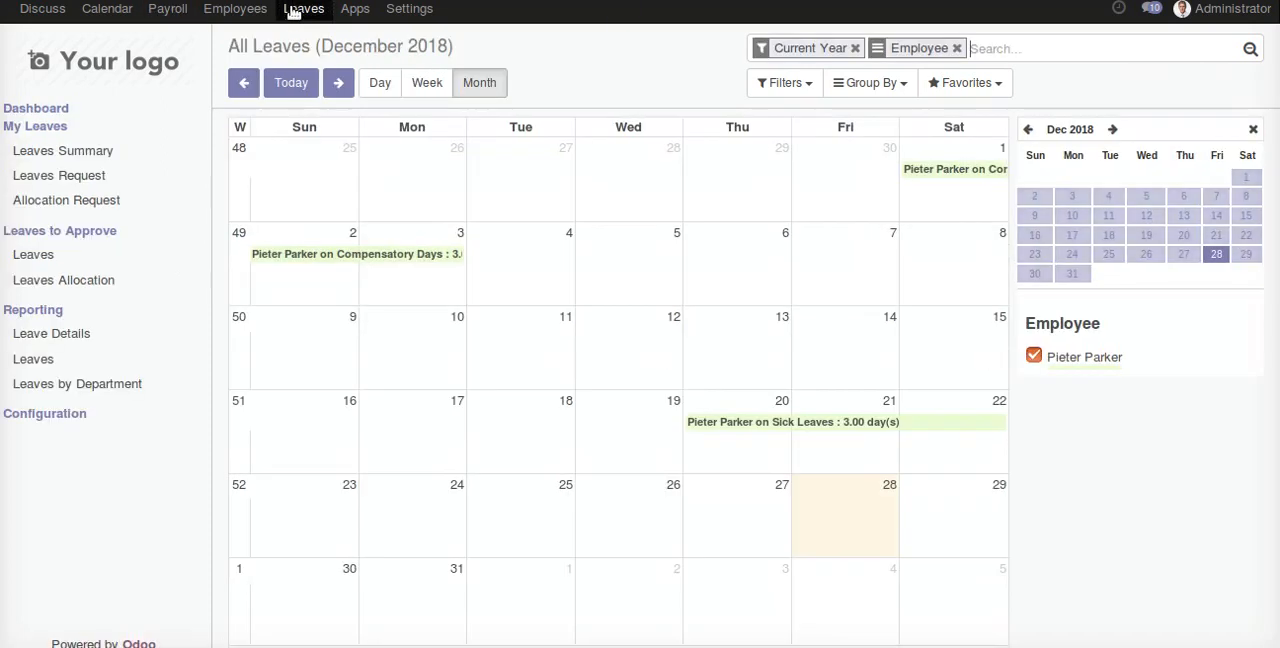
click(133, 181)
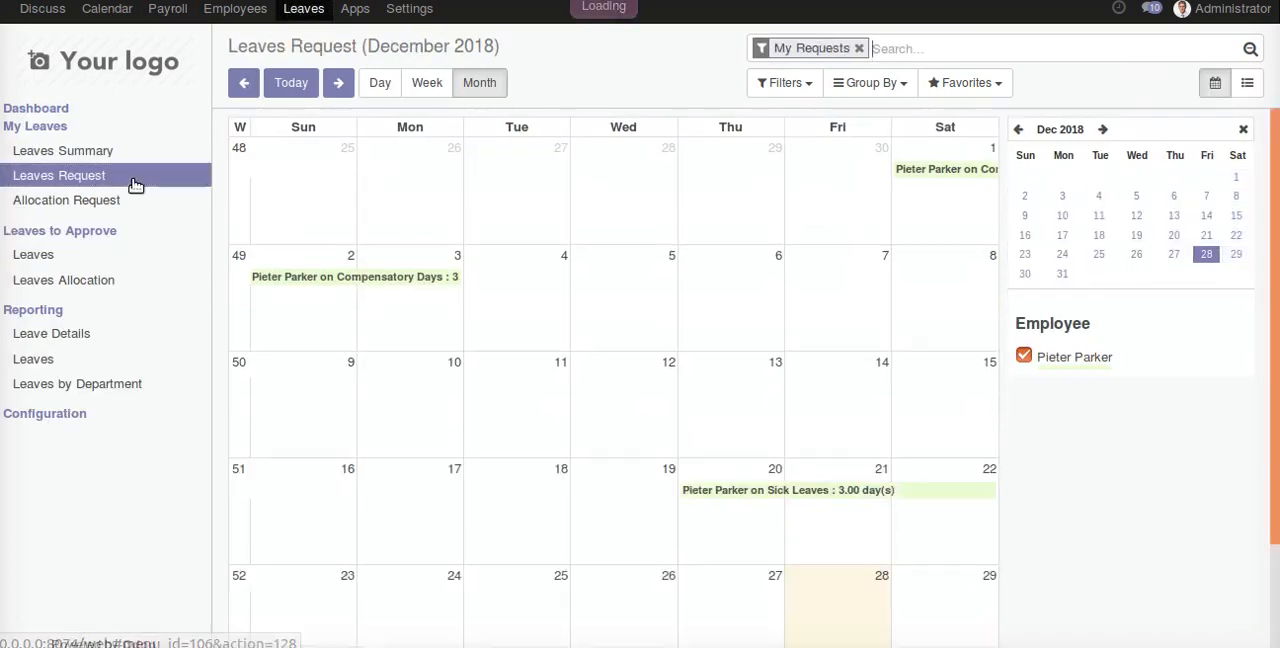
click(1245, 88)
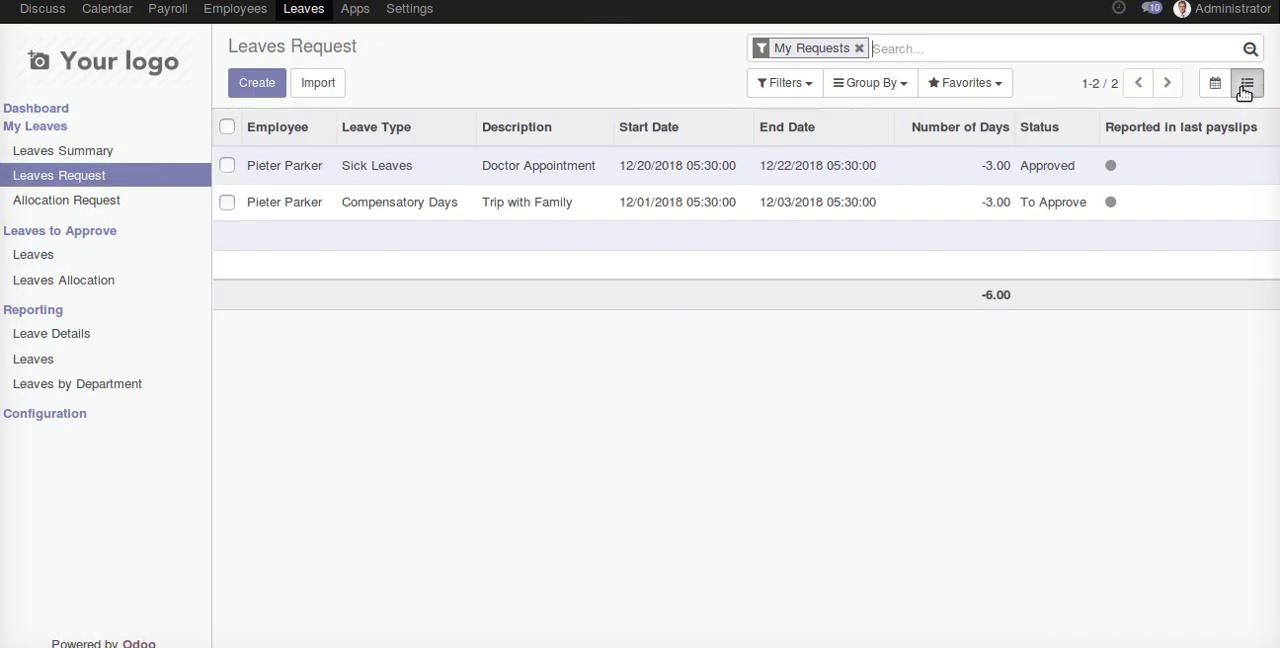
click(257, 83)
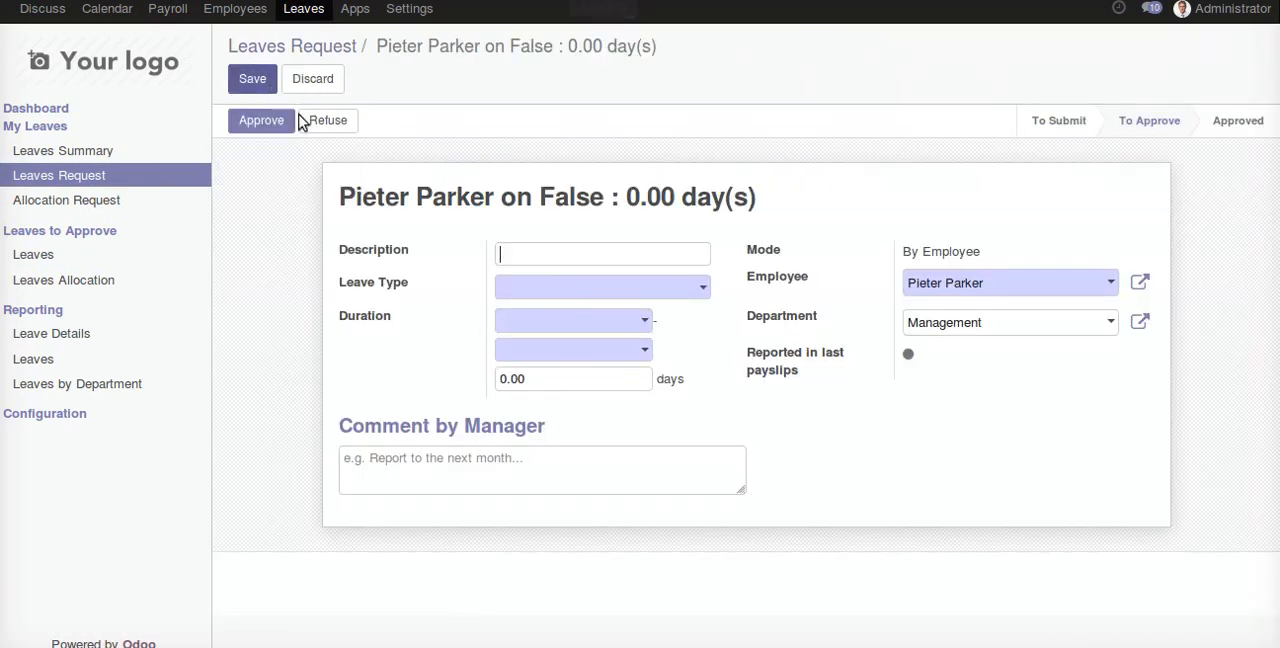
click(630, 290)
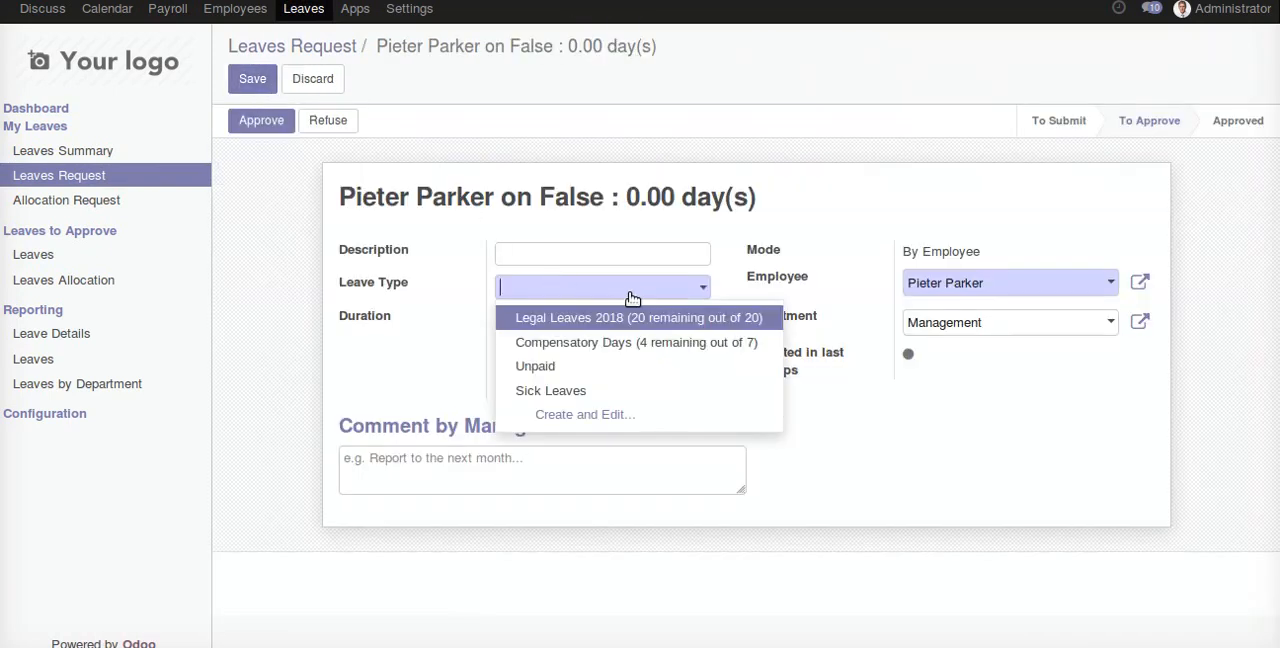
click(629, 370)
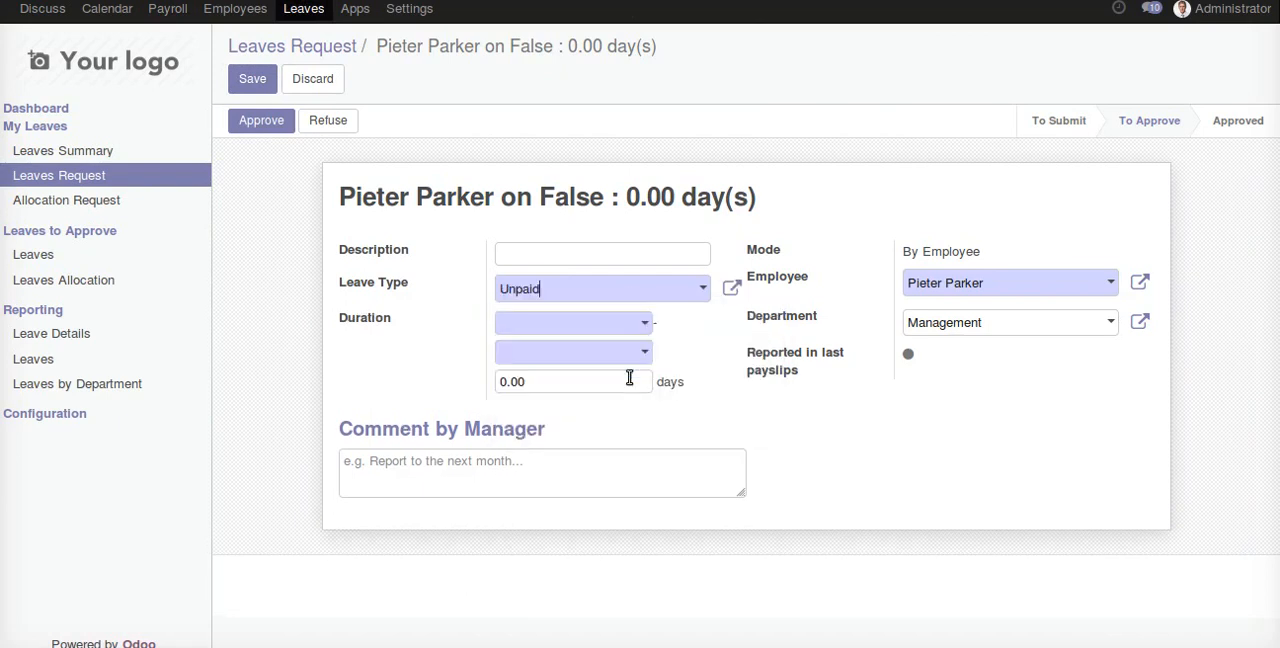
- Set the leave request's duration from 12/15/2018 to 12/20/2018
click(603, 324)
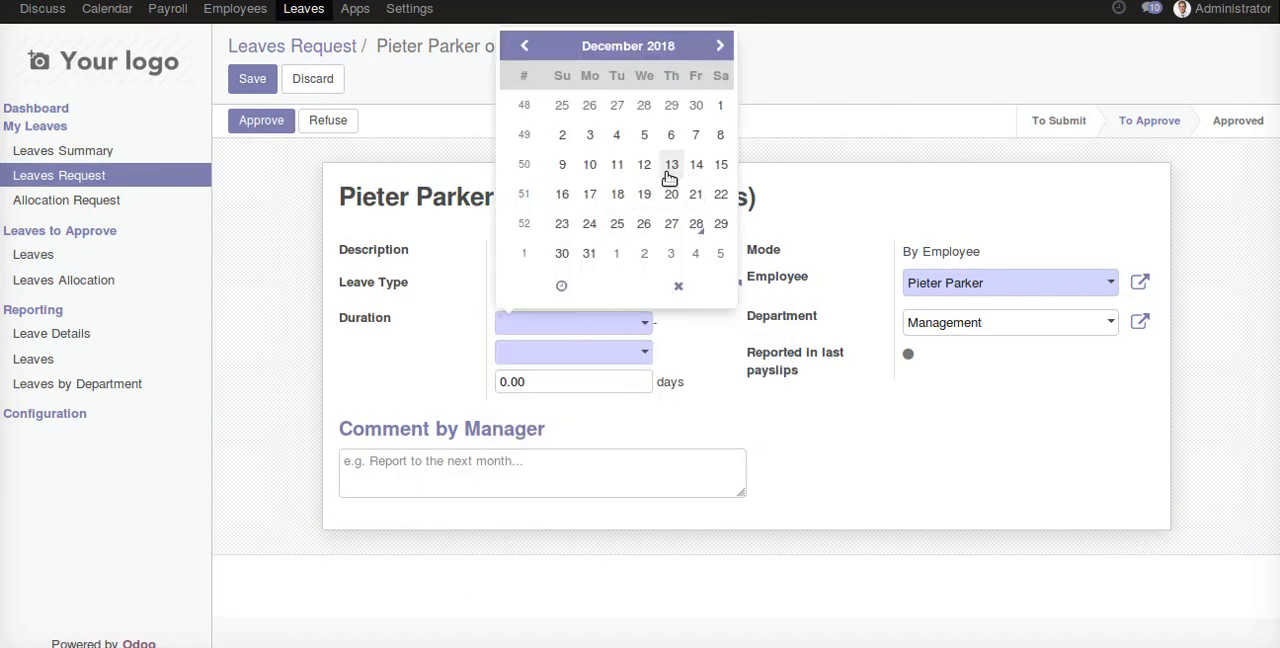
click(721, 164)
click(600, 350)
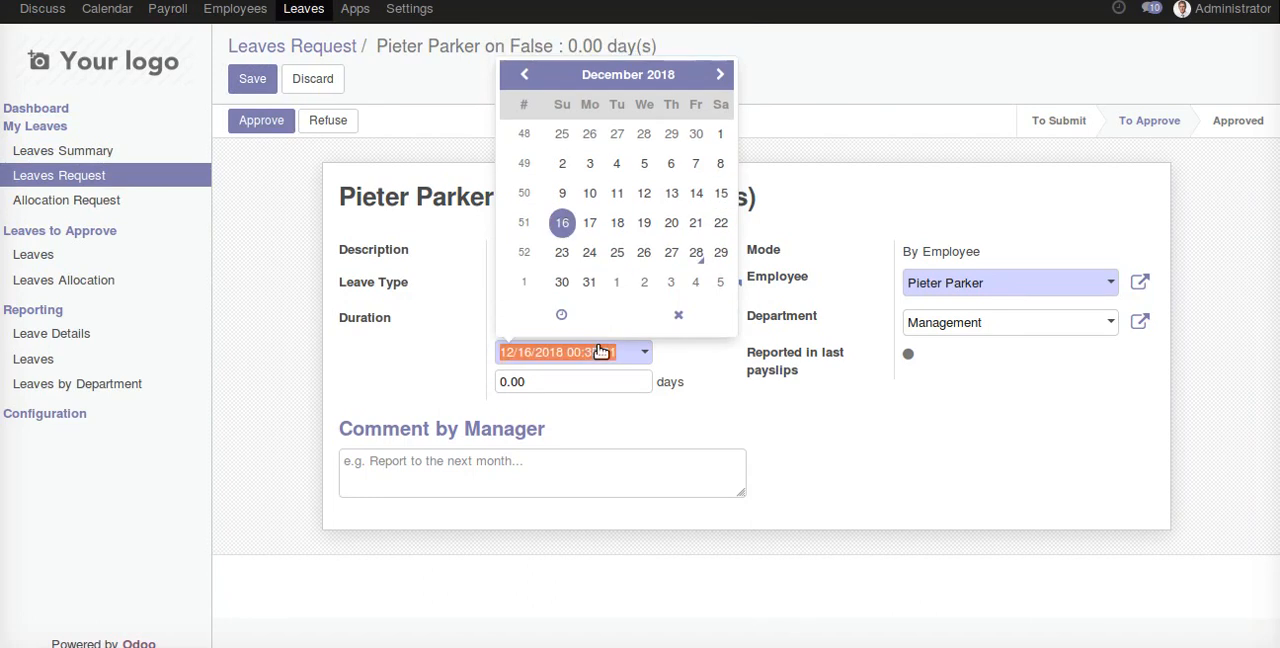
click(672, 224)
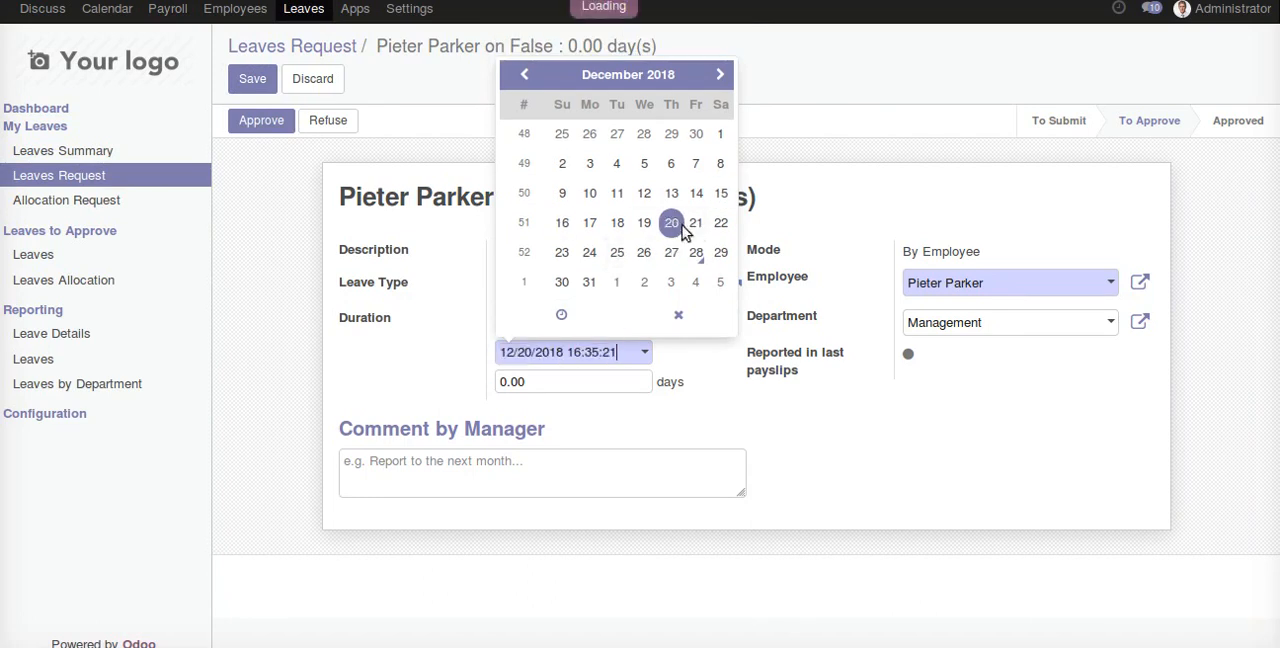
click(905, 190)
- Assign the unpaid leave request to Demo User, then save and approve it
click(948, 290)
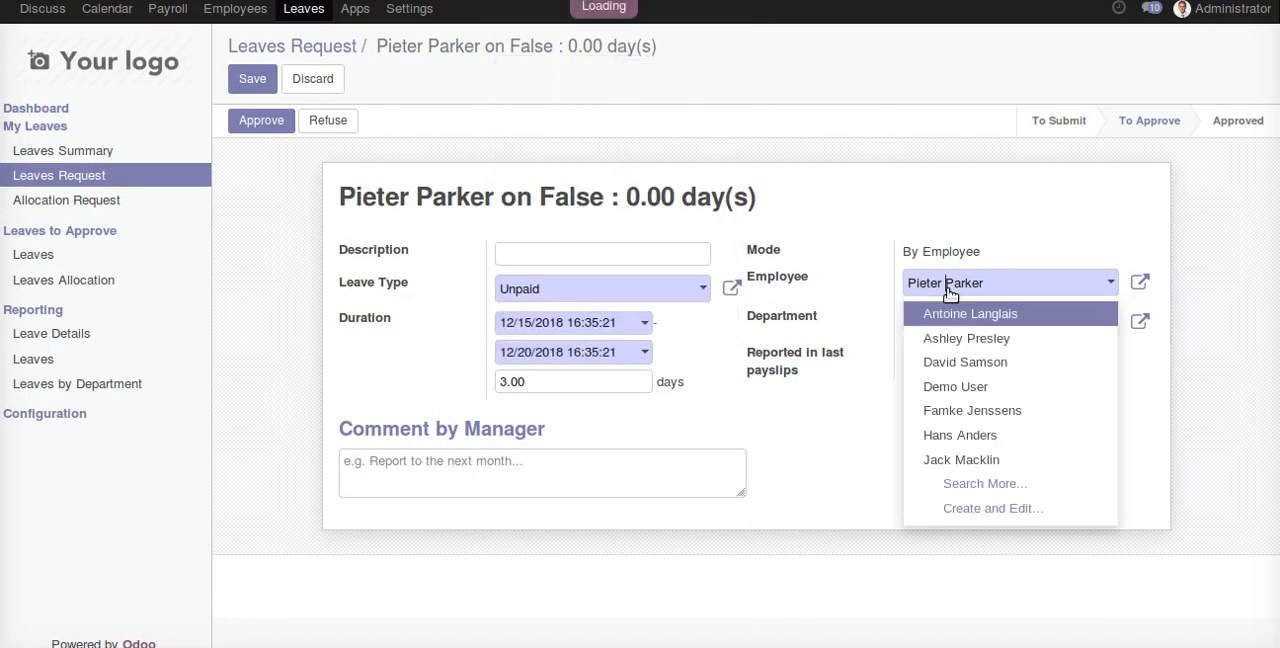
click(975, 381)
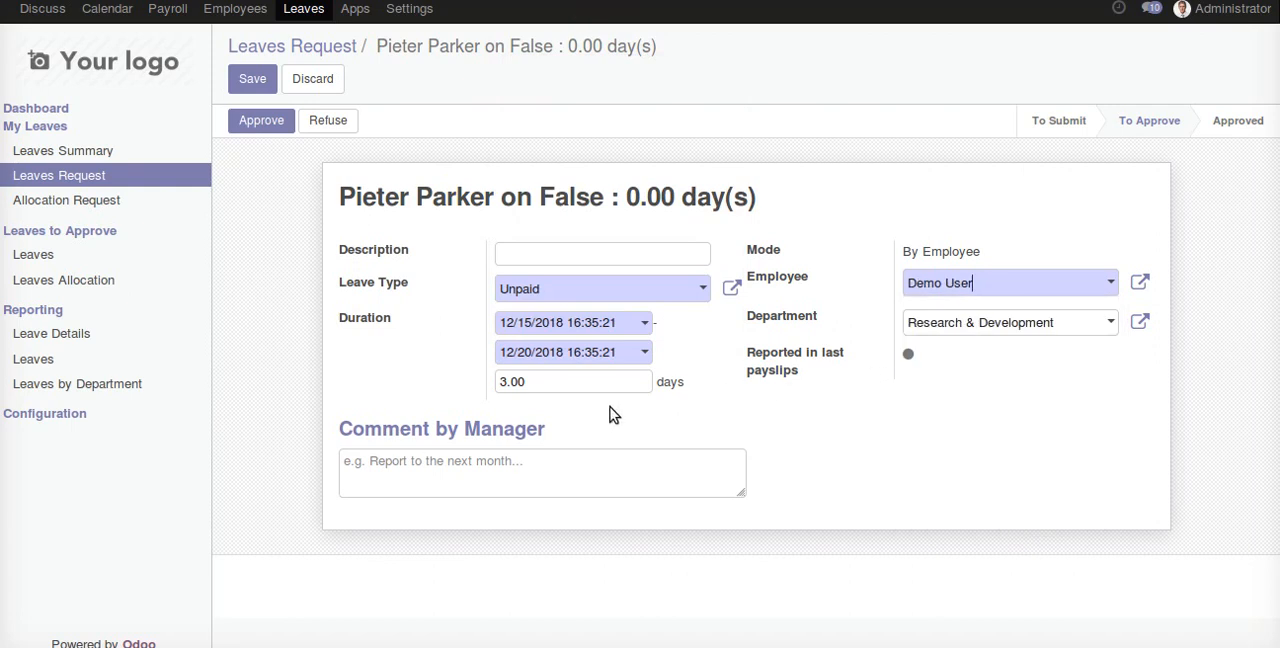
click(252, 78)
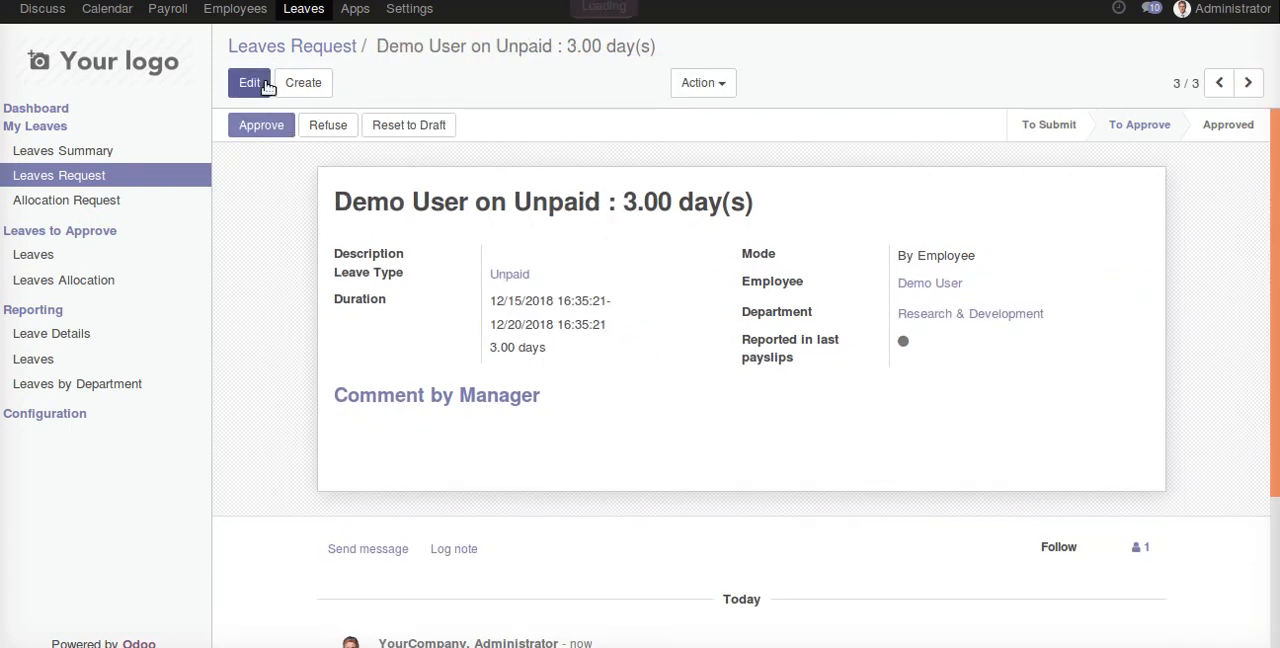
click(261, 125)
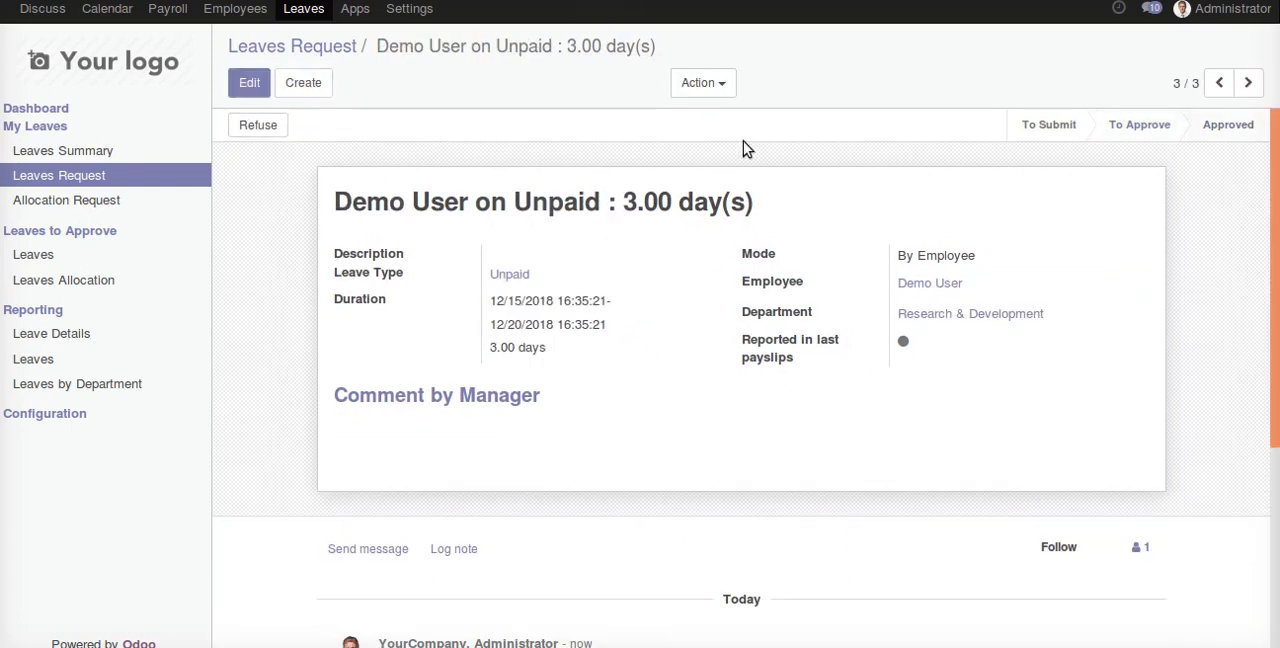
- Create a new employee payslip for Demo User and try to compute its salary sheet
click(178, 14)
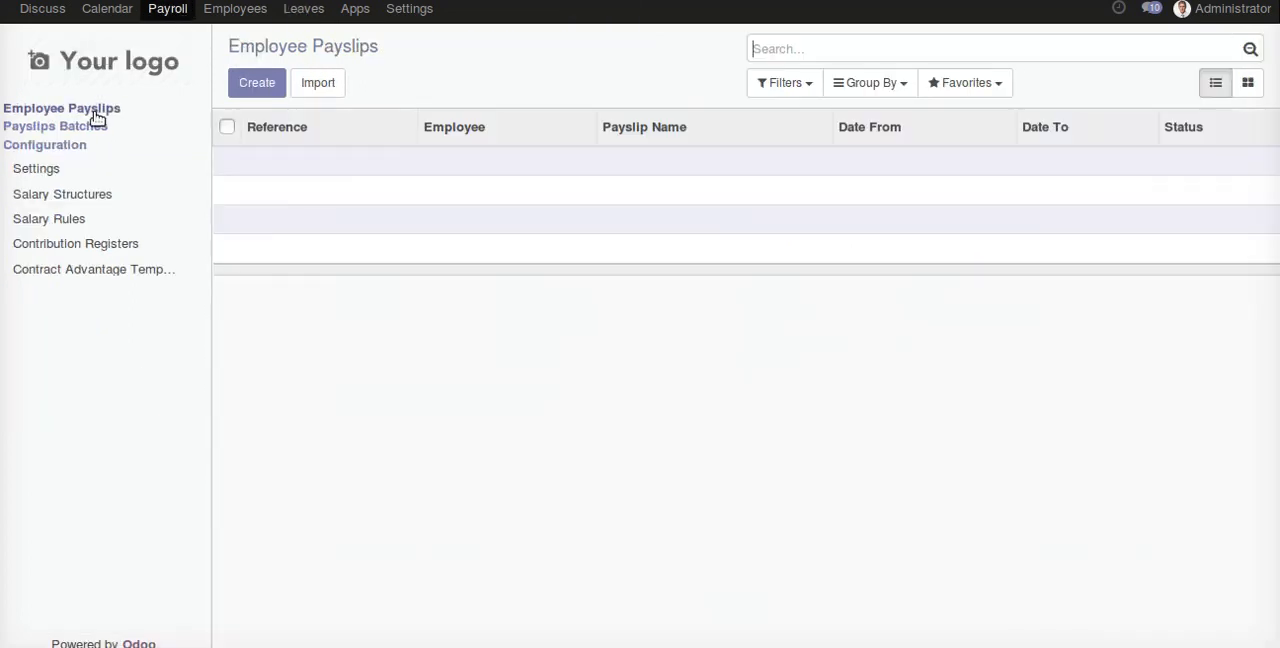
click(242, 88)
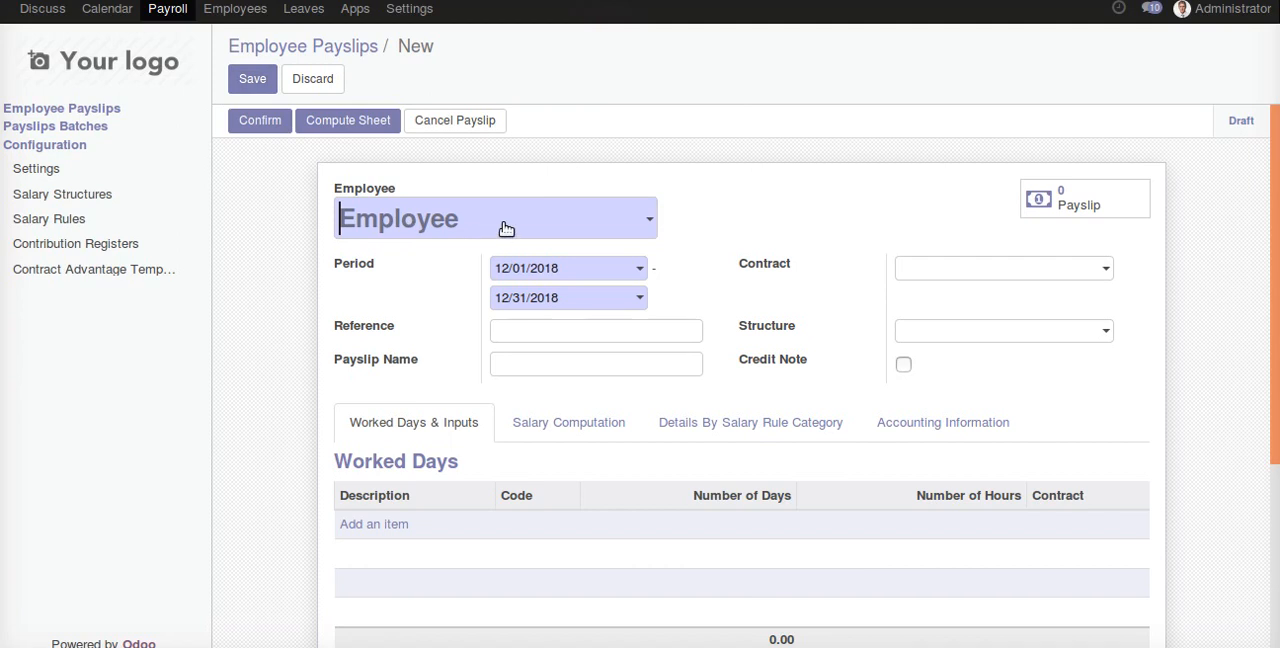
click(505, 228)
click(529, 328)
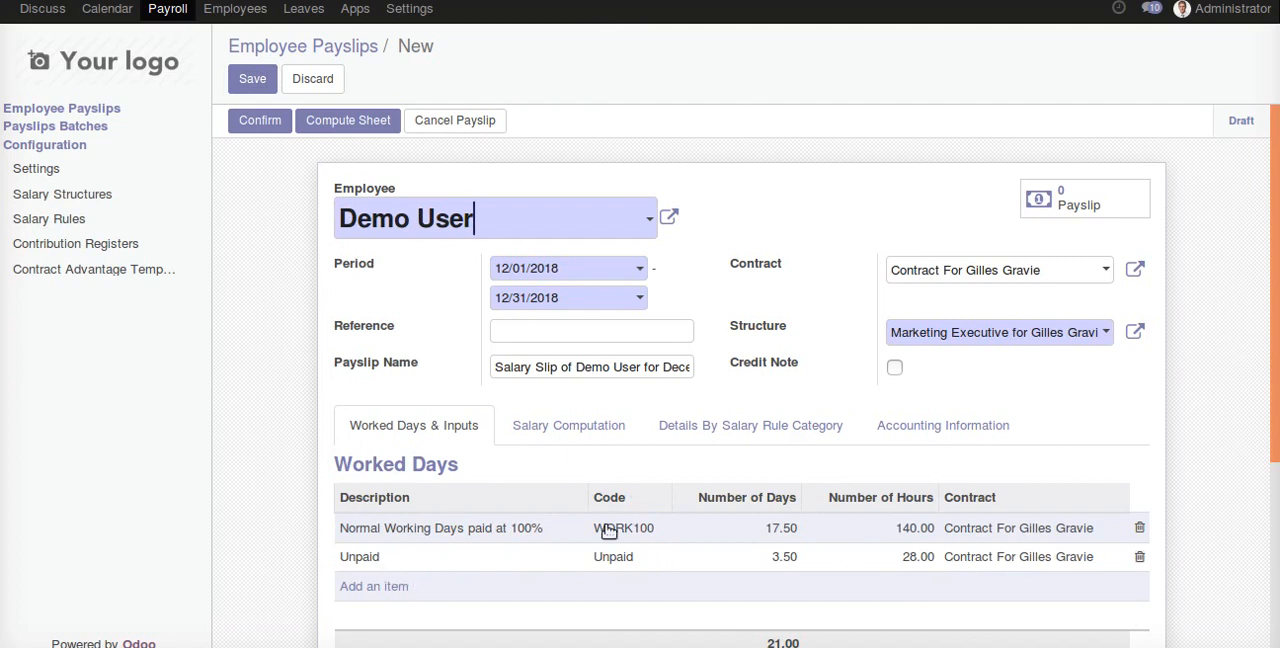
click(578, 430)
click(349, 135)
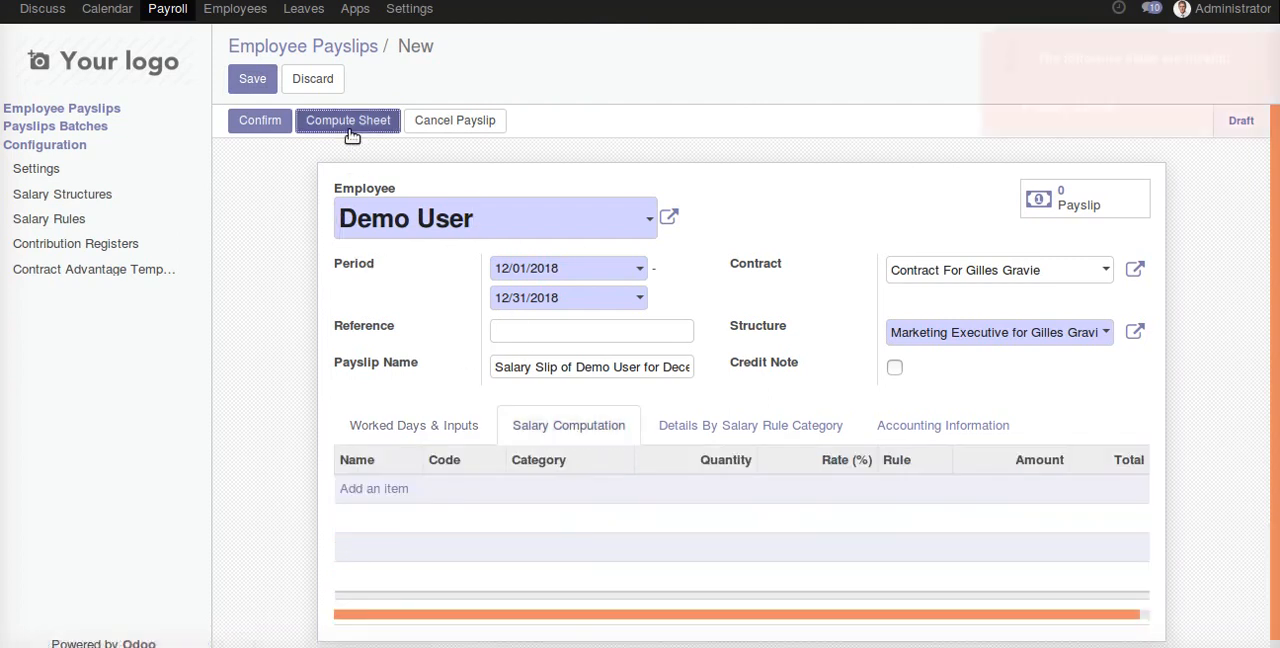
- Set the Salary Journal in the payslip's accounting information to Miscellaneous Operations (INR)
click(906, 425)
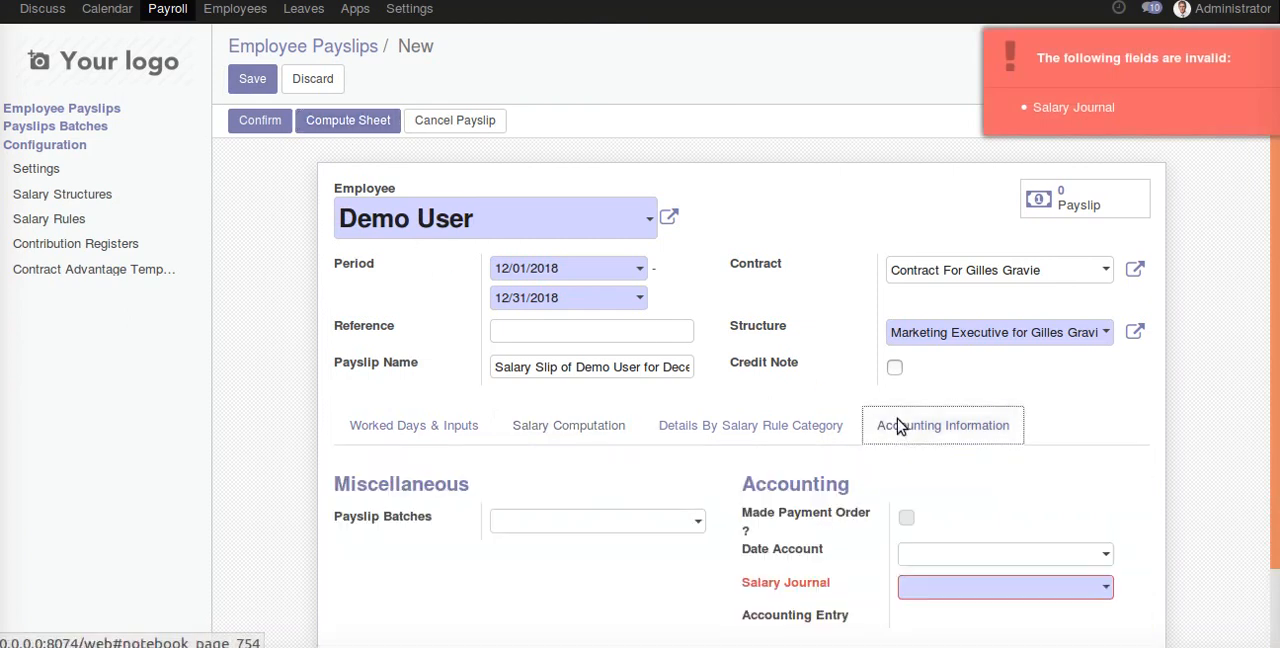
scroll(928, 482, down, 1)
click(940, 496)
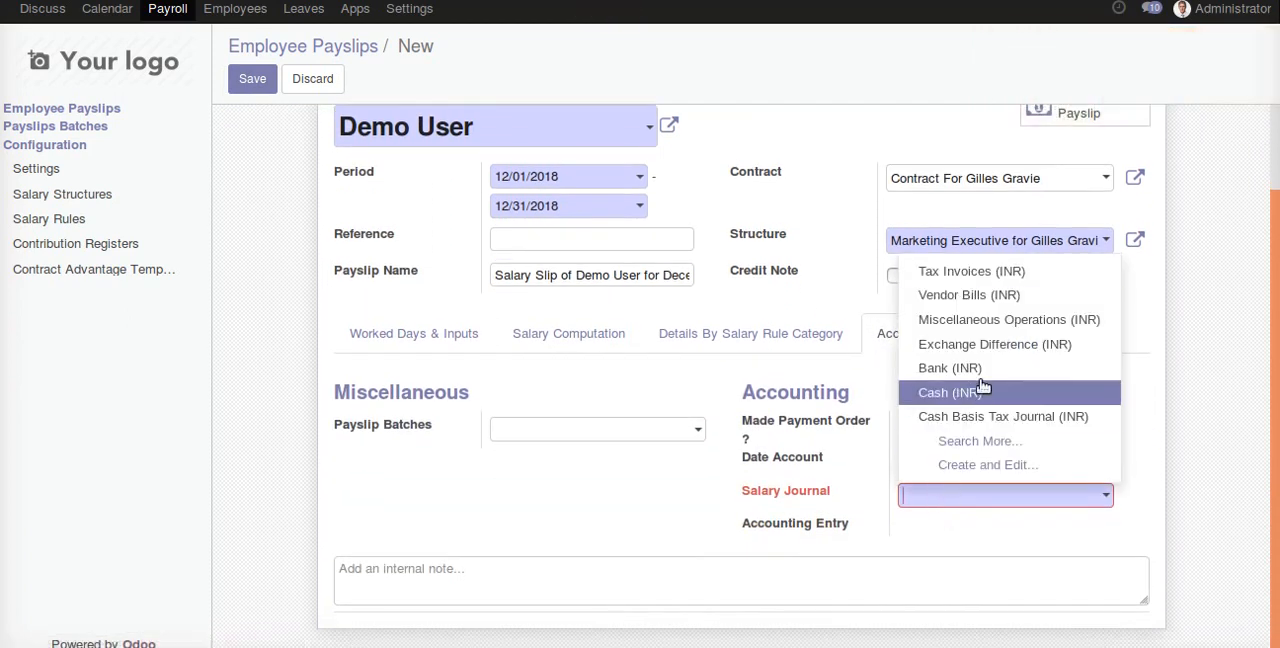
click(1017, 319)
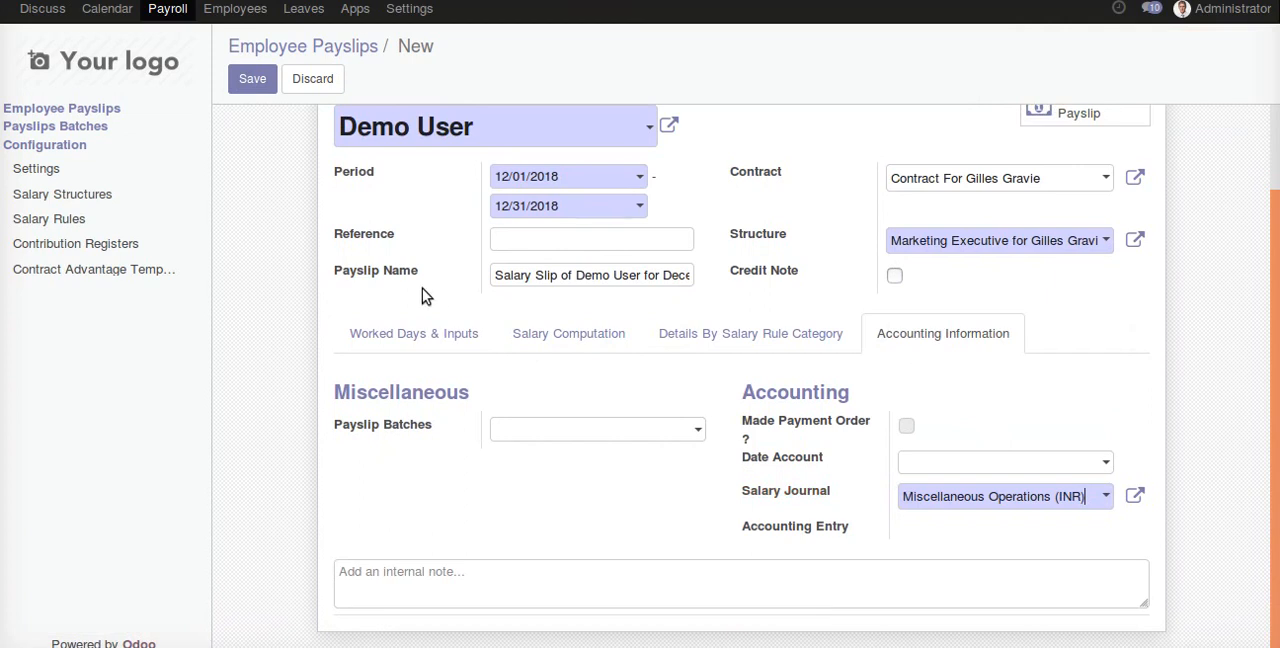
- Compute the payslip's salary sheet and check the salary computation lines down to the Net Salary amount
scroll(435, 300, up, 1)
click(568, 430)
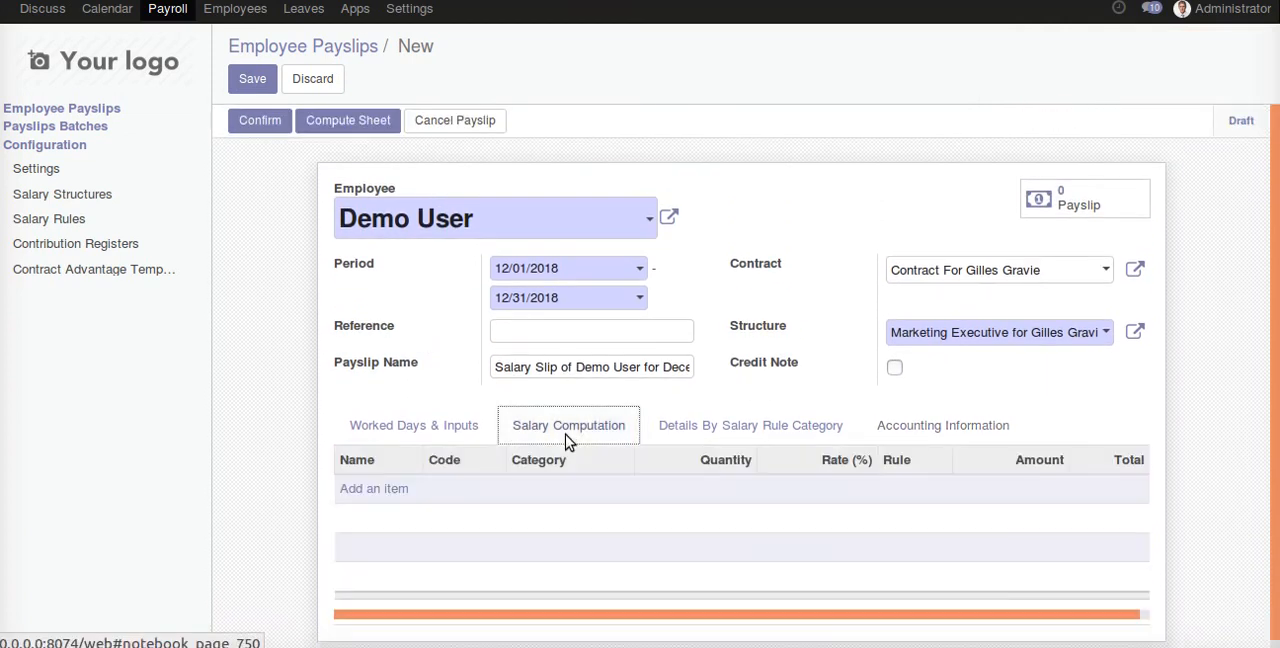
click(364, 128)
scroll(480, 400, down, 1)
scroll(400, 440, down, 1)
scroll(404, 400, down, 1)
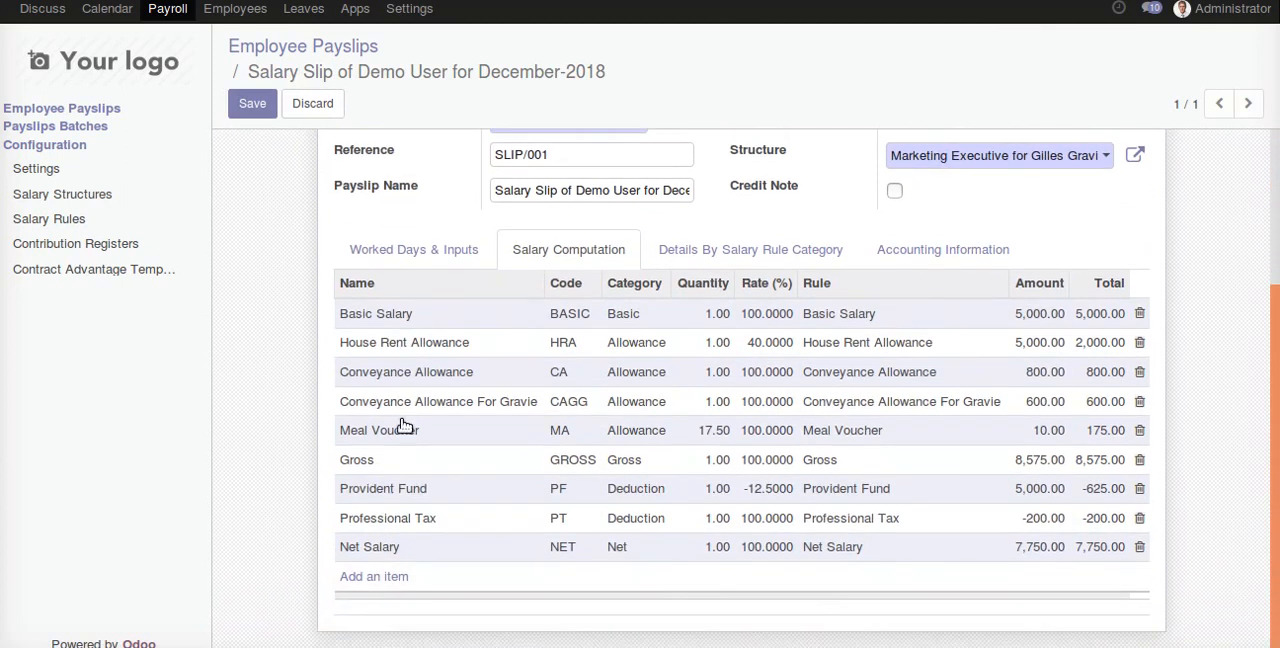
drag(1008, 556, 1066, 560)
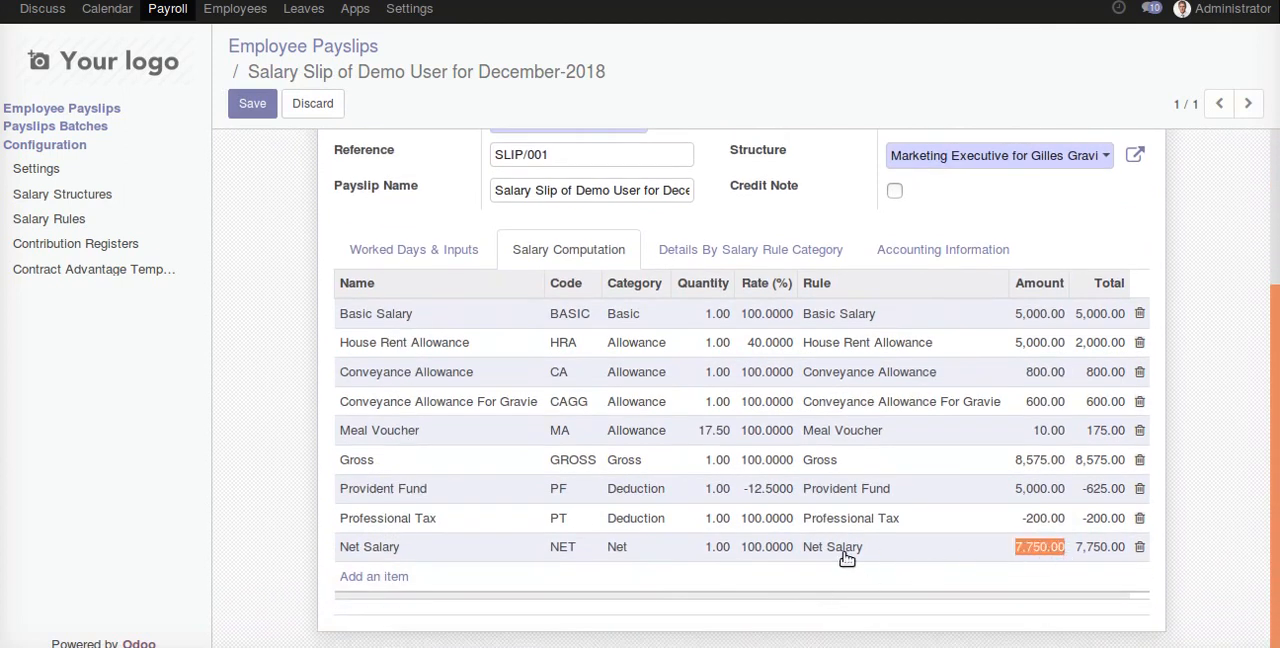
scroll(846, 559, up, 3)
scroll(844, 559, down, 2)
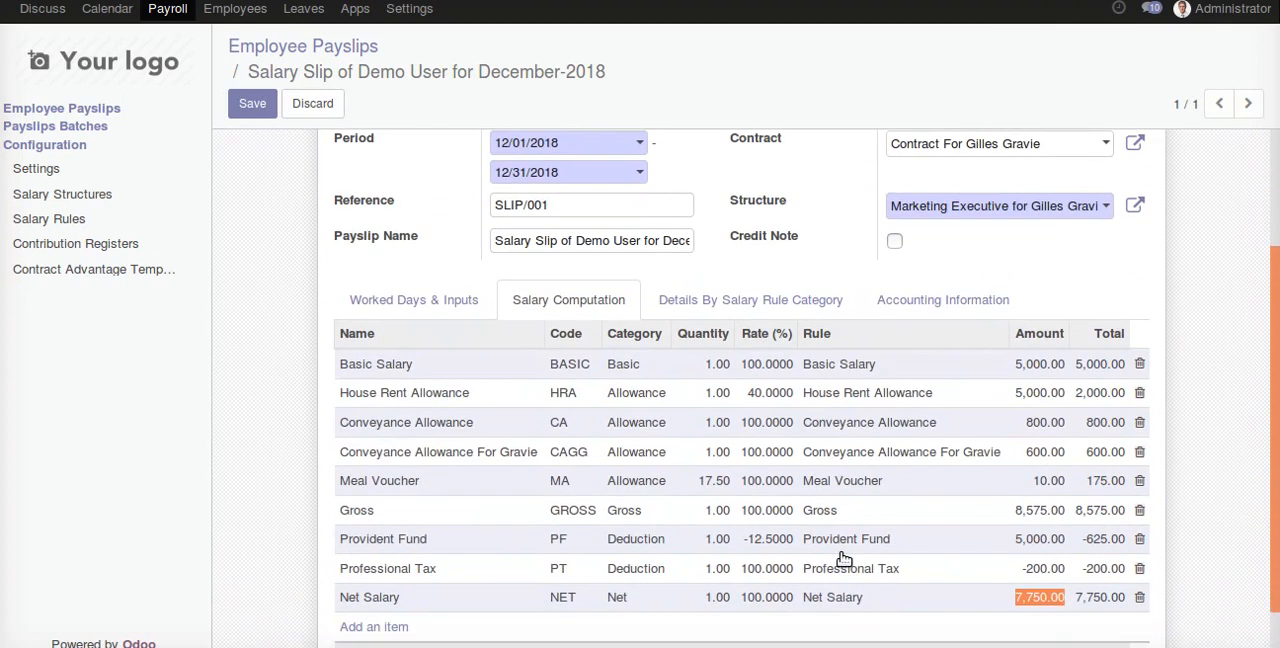
scroll(844, 559, down, 1)
scroll(844, 559, up, 1)
scroll(771, 489, up, 1)
scroll(729, 531, down, 1)
scroll(499, 349, up, 2)
double_click(536, 307)
triple_click(536, 307)
text(n)
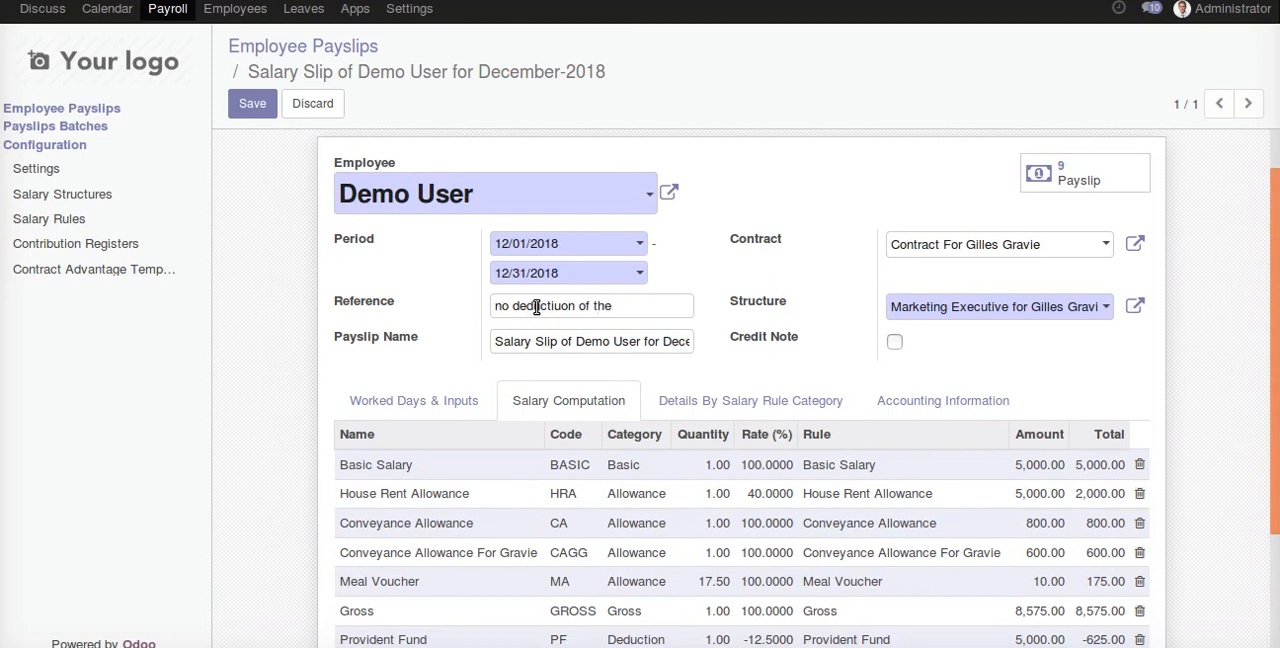
text(o dedctiuon of the leave amount)
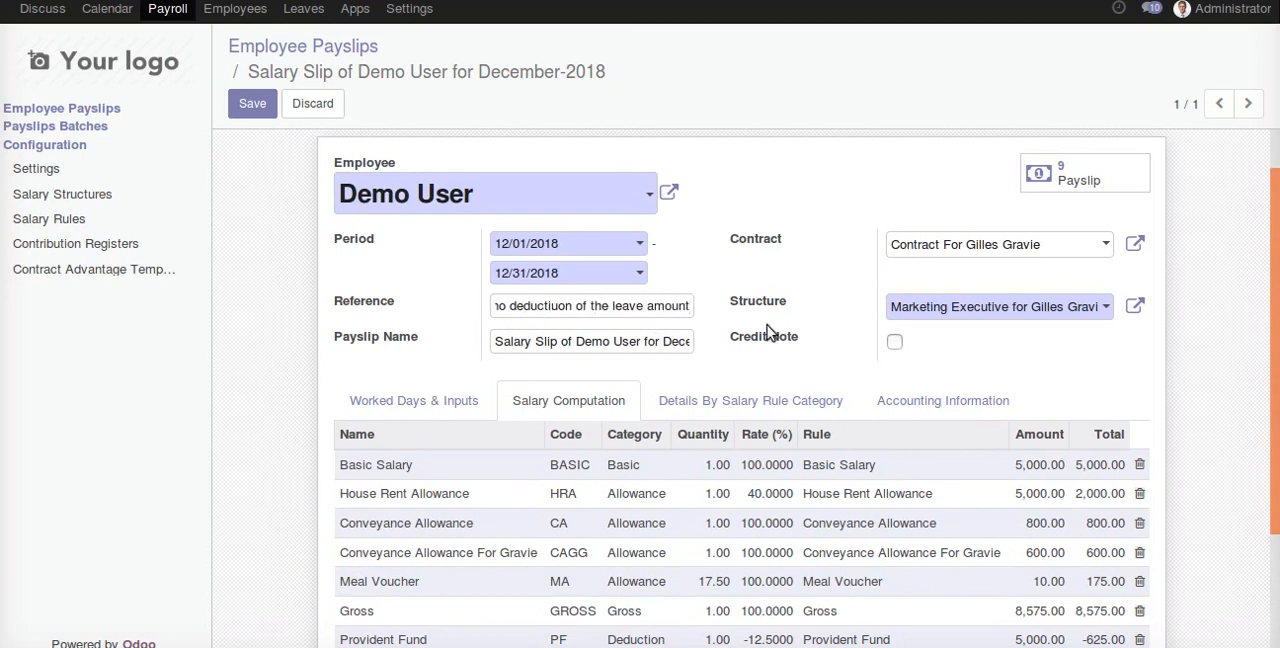
scroll(653, 391, down, 3)
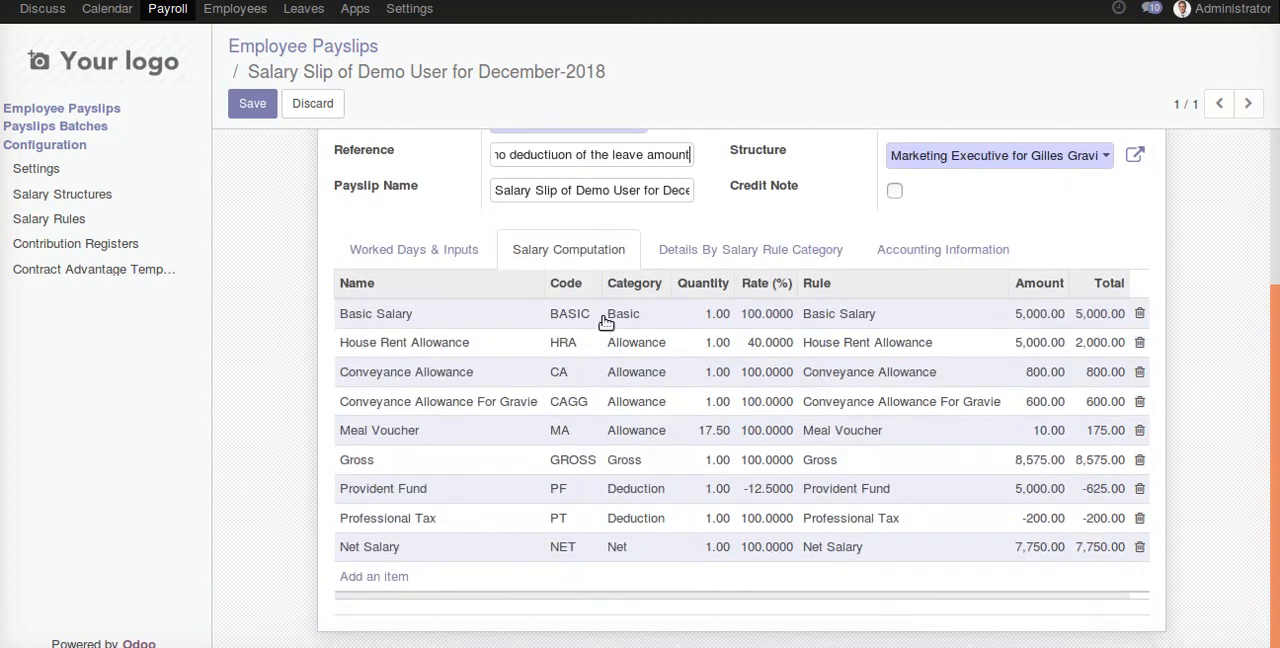
drag(1277, 522, 1277, 416)
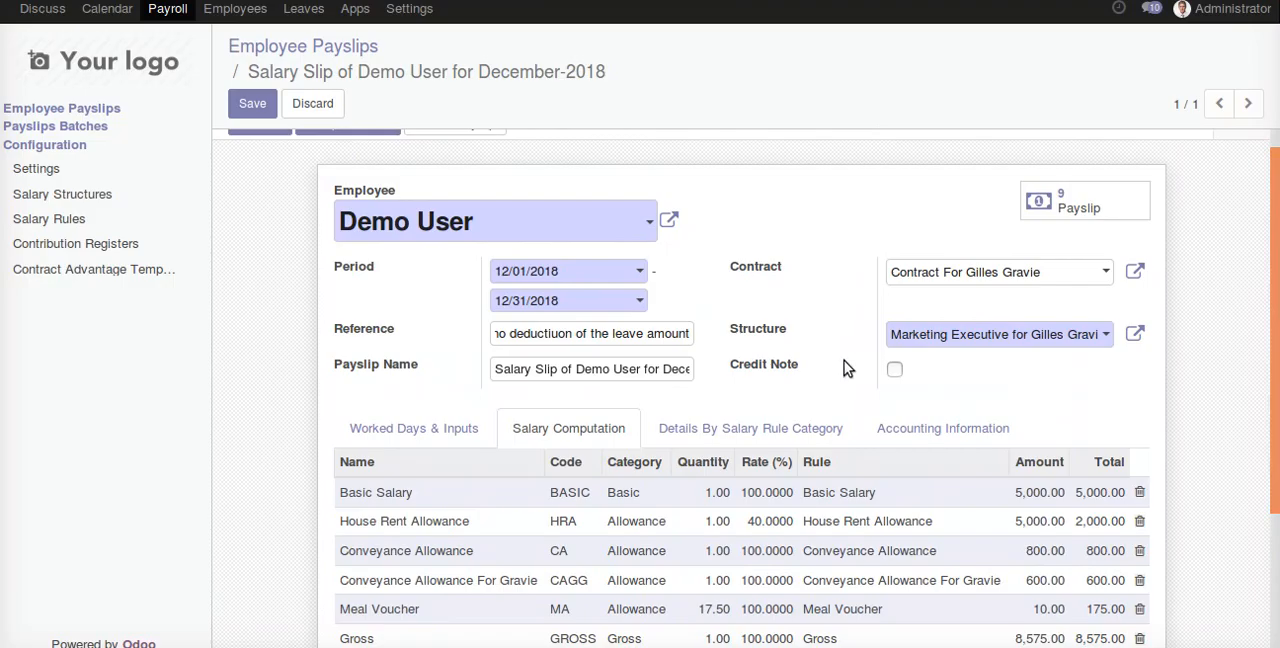
click(350, 47)
click(340, 159)
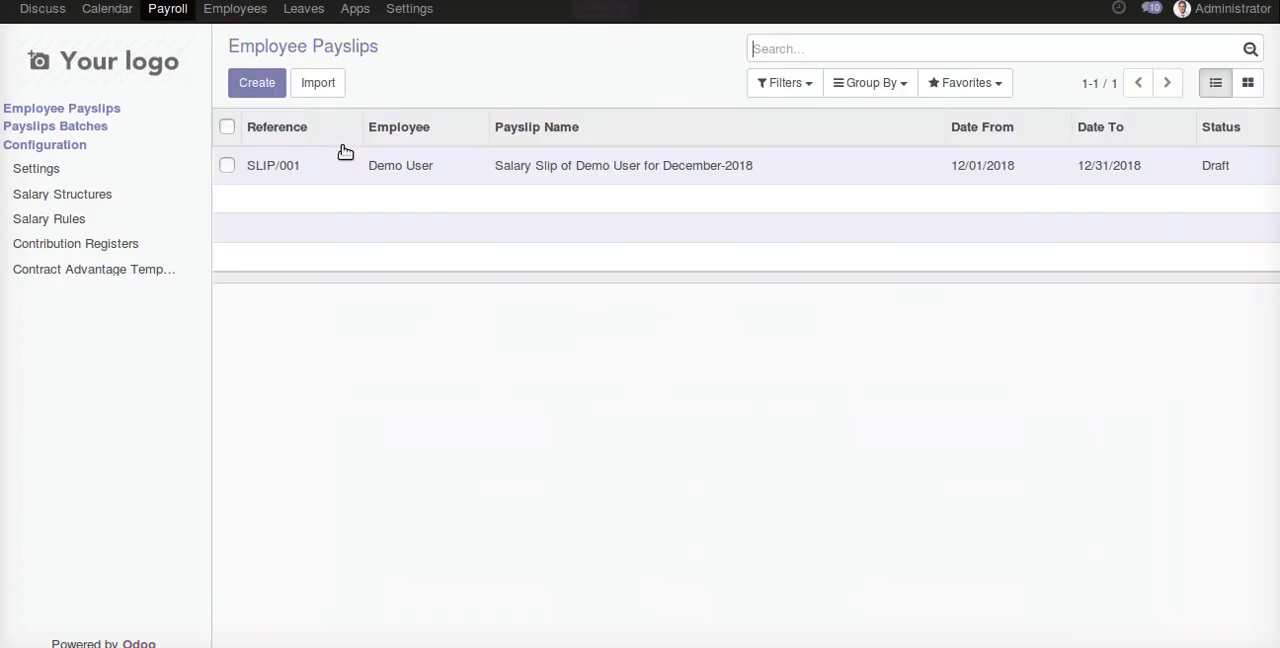
- Cancel Demo User's December-2018 payslip, try to delete it, and return to the payslip list
click(322, 165)
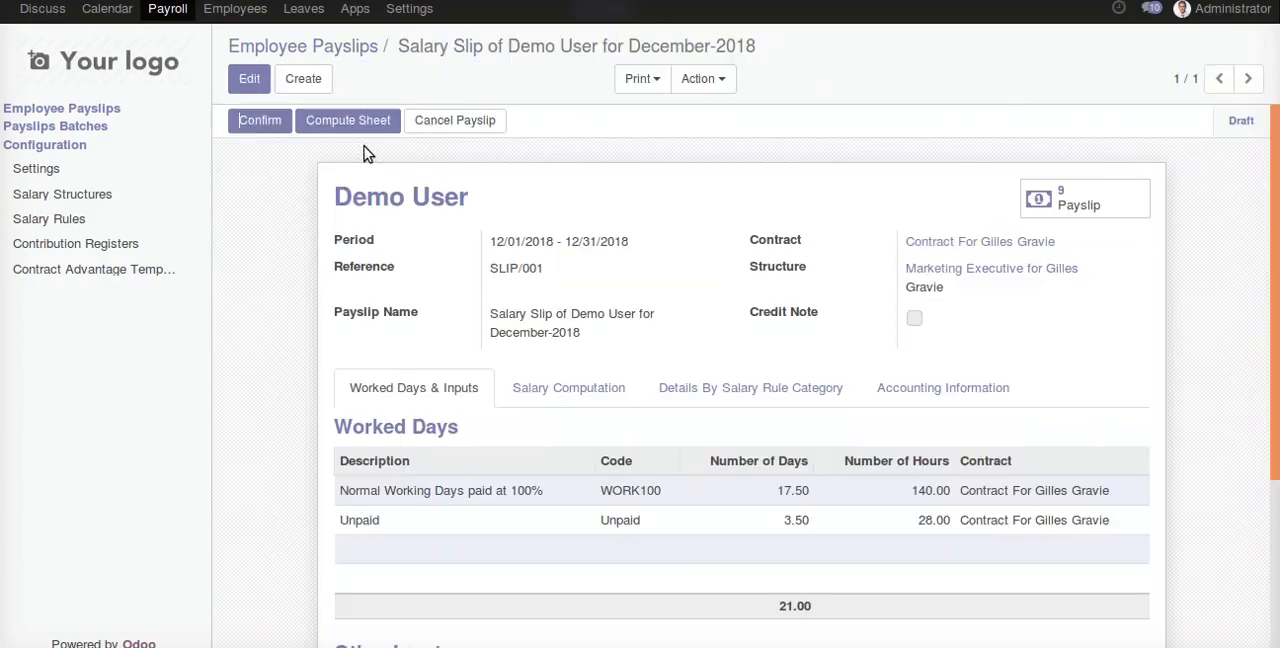
click(452, 128)
click(695, 86)
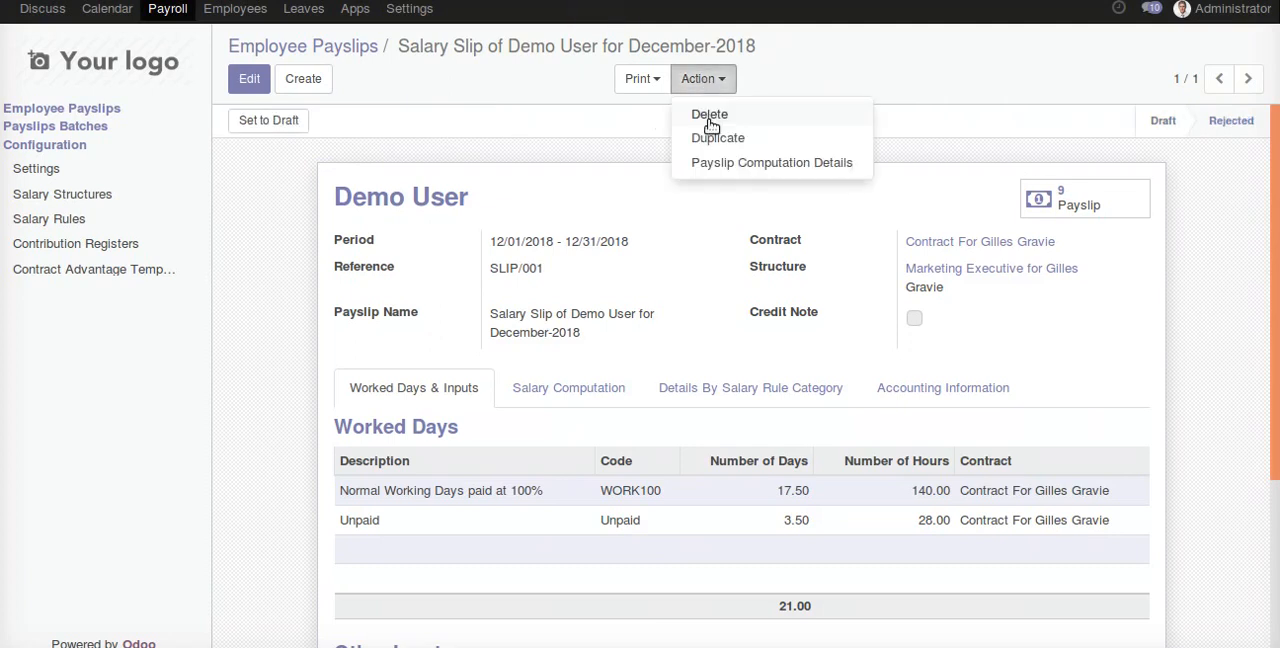
click(712, 118)
click(390, 162)
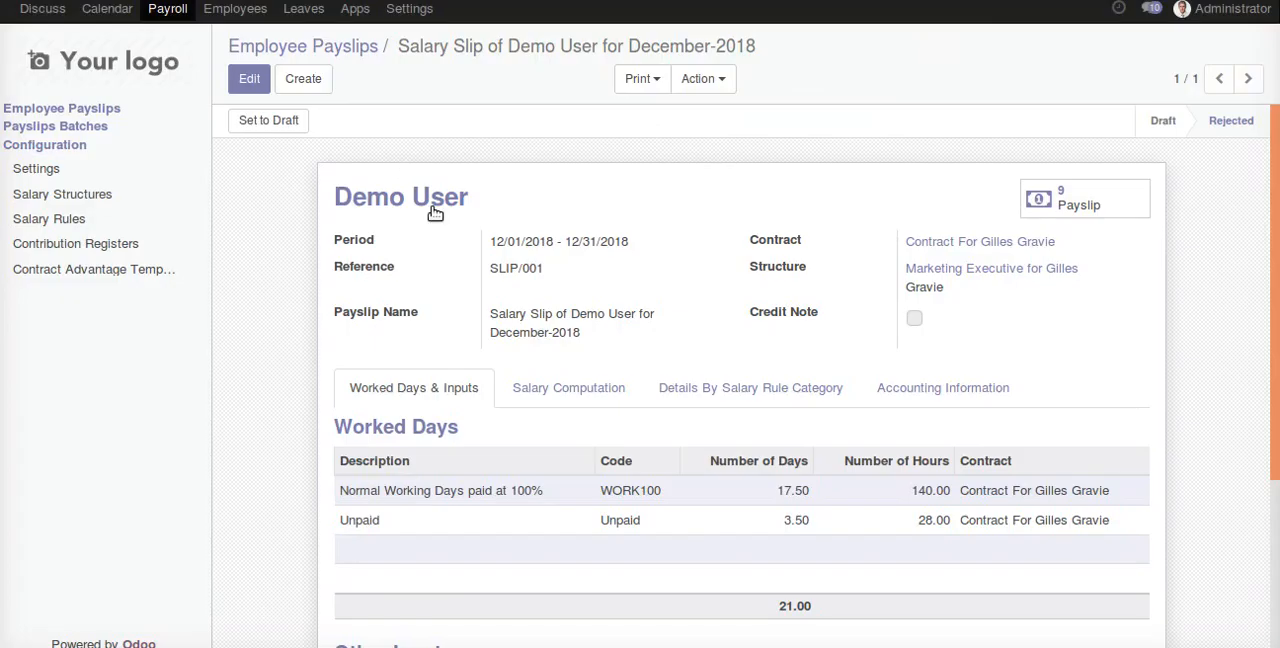
click(566, 387)
click(271, 46)
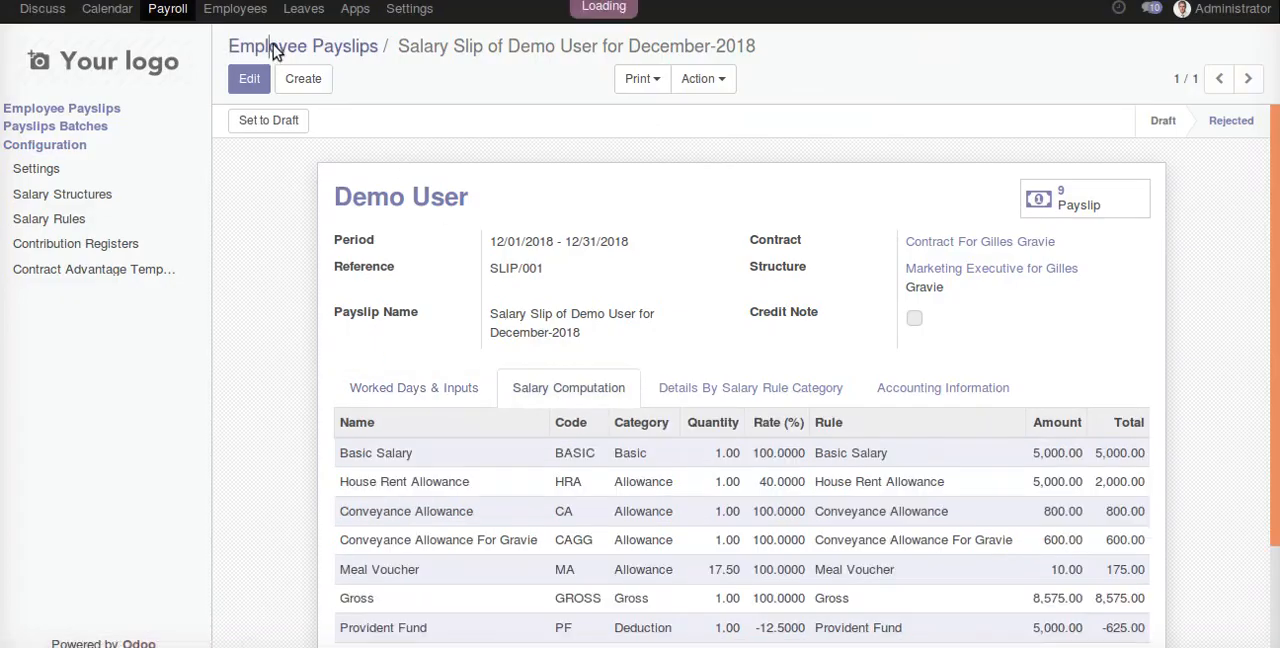
- Create a salary rule named Unpaid Leaves with category Deduction and code UNPAID
click(58, 221)
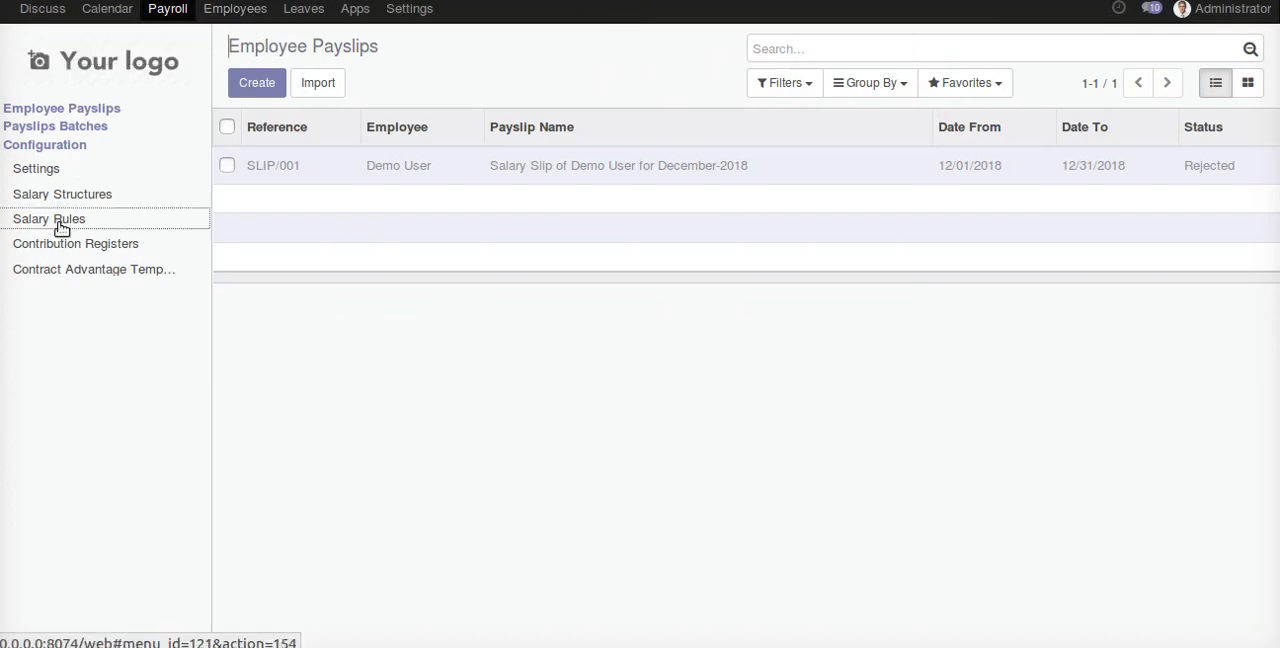
click(255, 86)
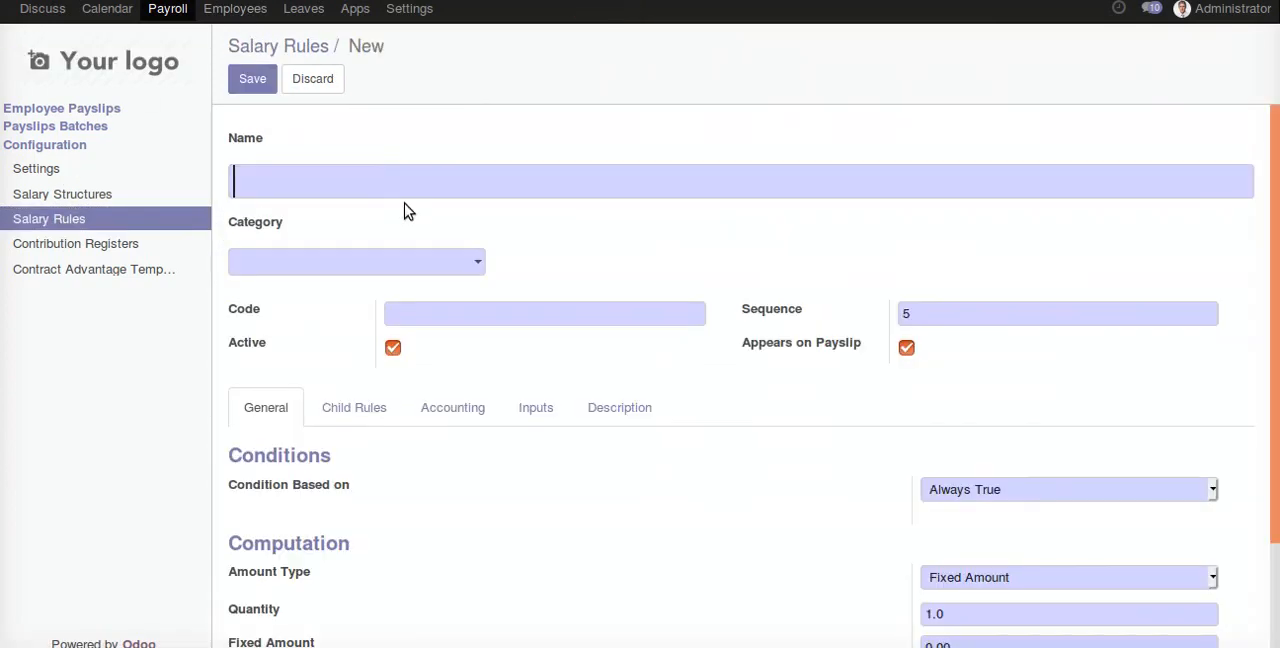
text(Unopaid Leaves)
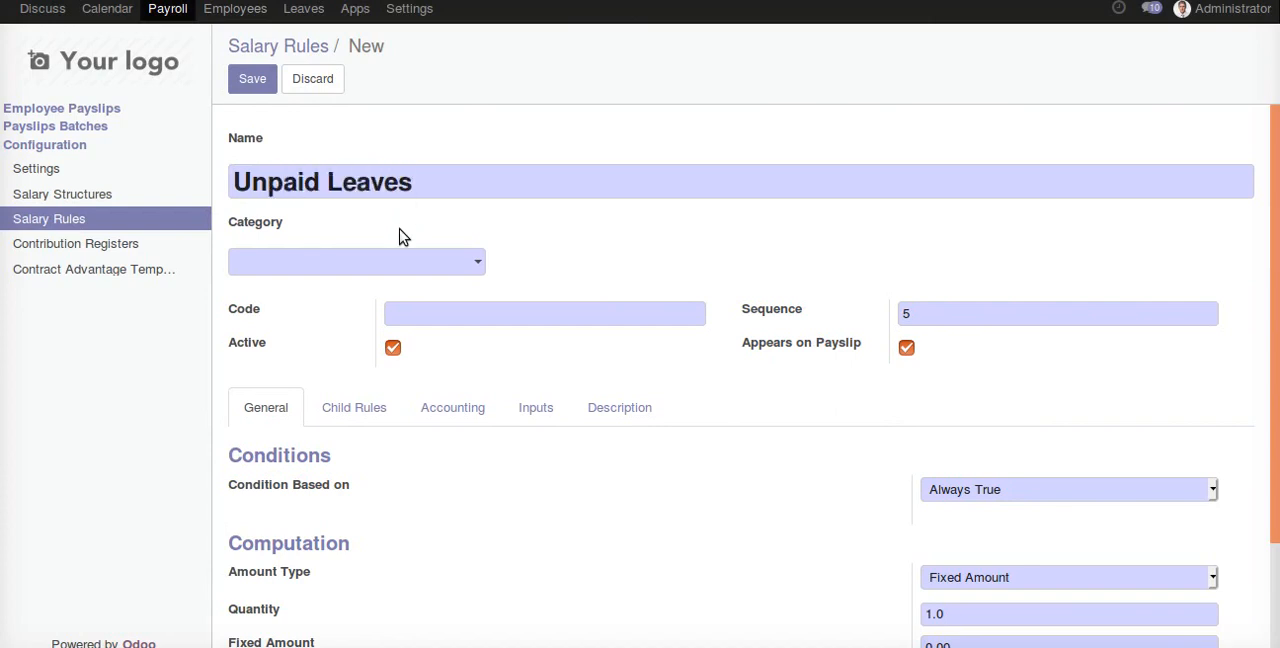
click(403, 262)
click(425, 365)
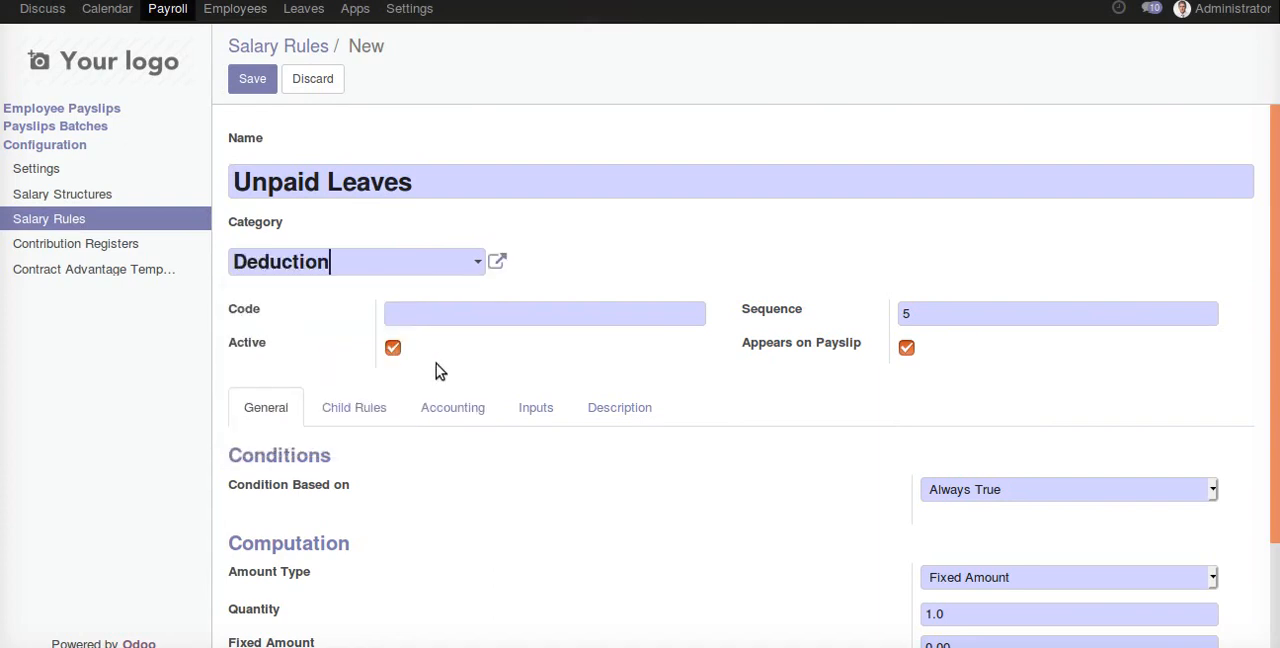
click(508, 319)
- Set the rule's Amount Type to Python Code and strip the default comments and indentation, keeping only the result line
scroll(508, 319, down, 2)
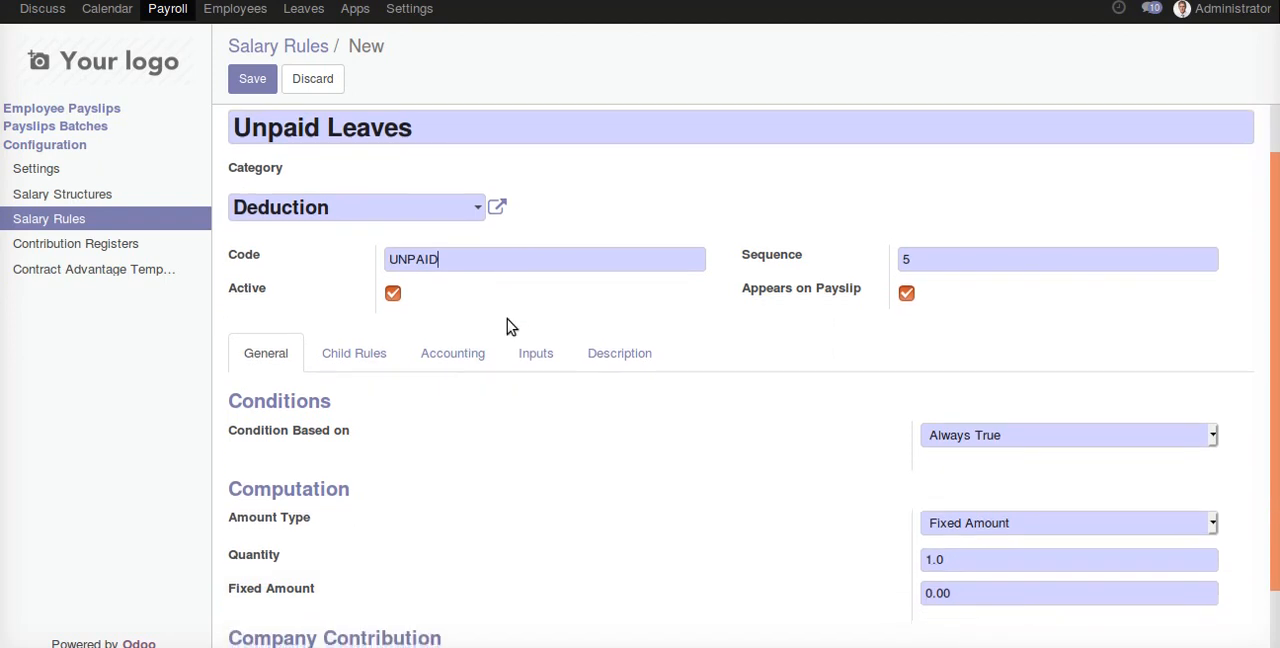
click(971, 443)
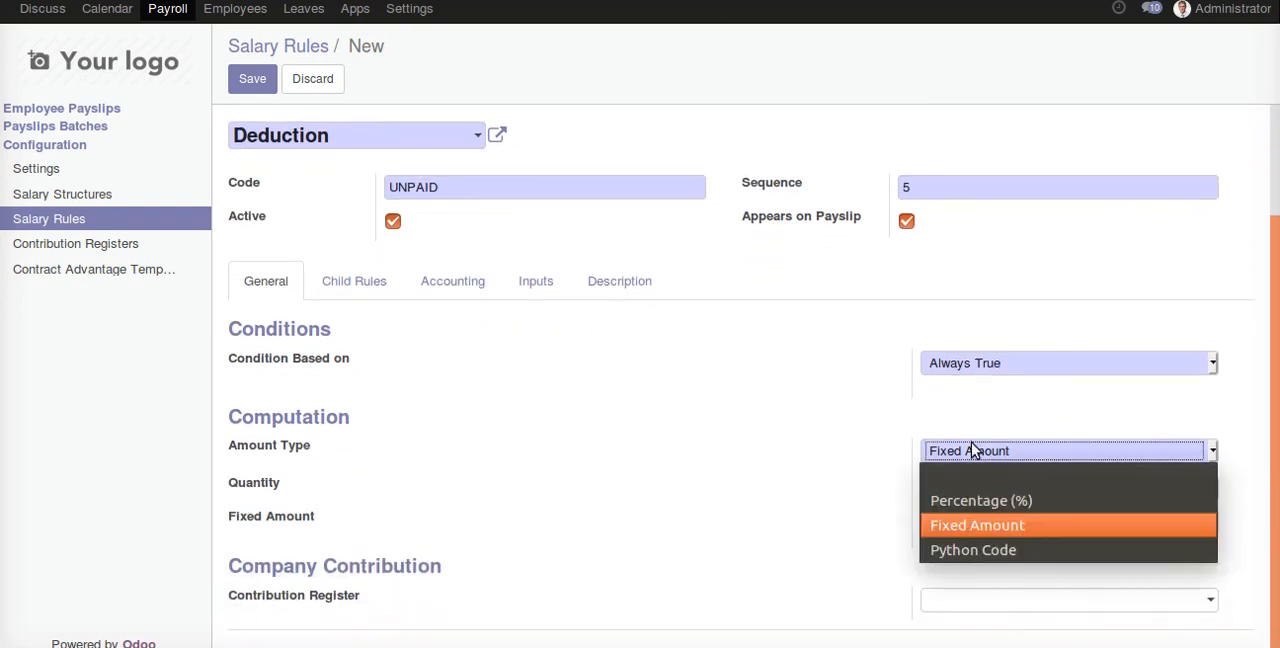
click(998, 549)
scroll(990, 500, down, 3)
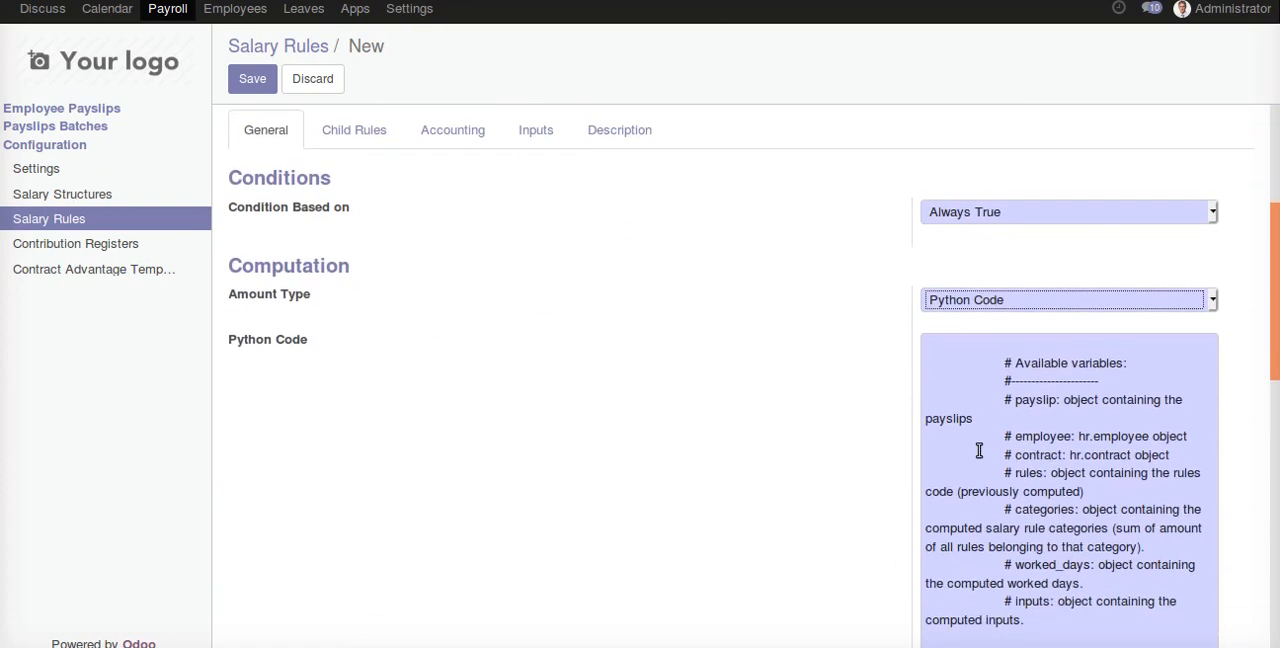
scroll(1044, 504, down, 1)
drag(1120, 486, 927, 175)
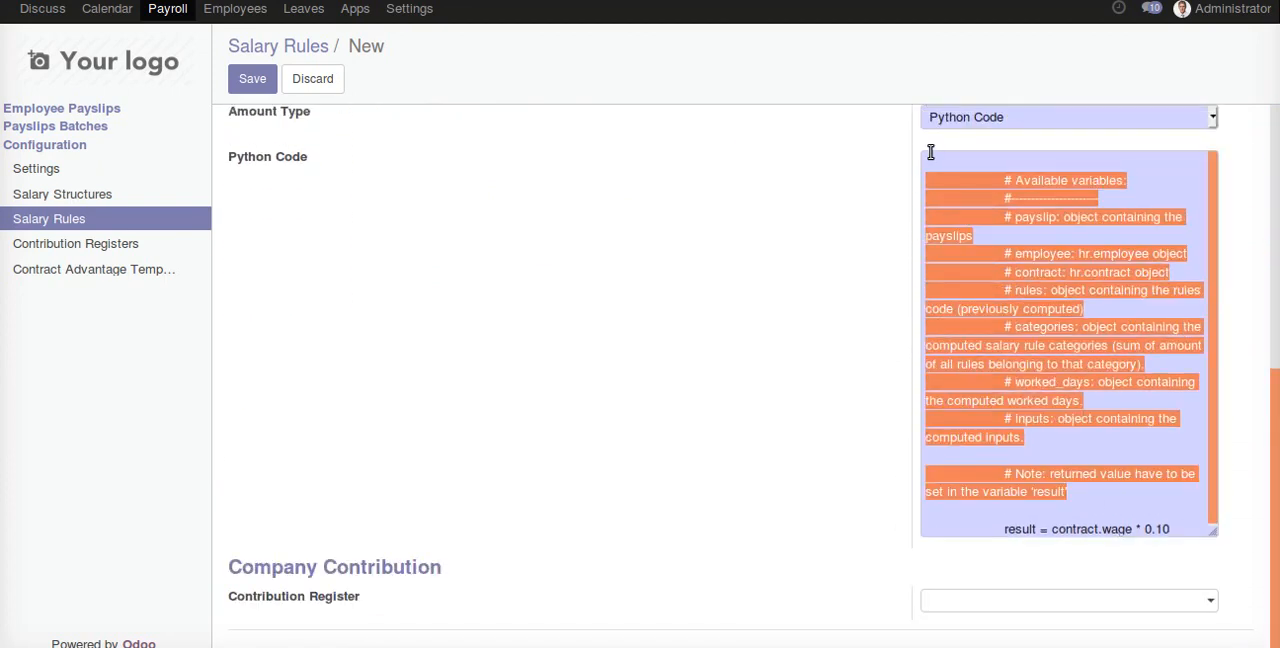
key(BackSpace)
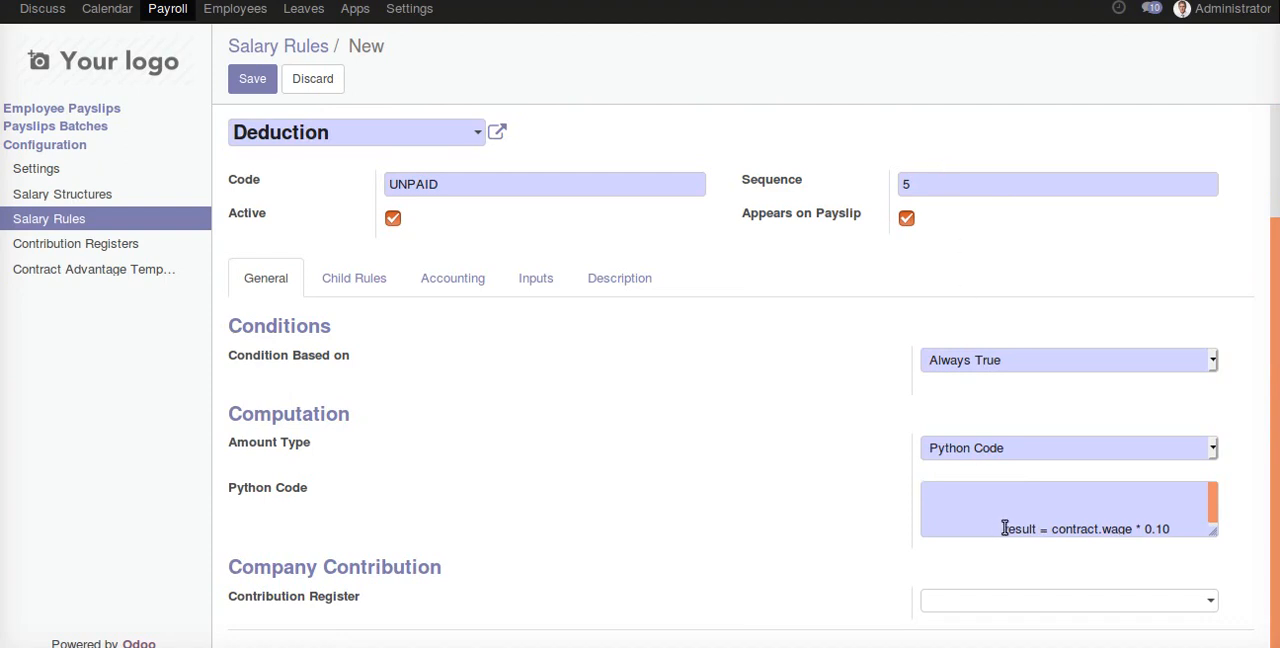
drag(1004, 528, 972, 515)
key(BackSpace)
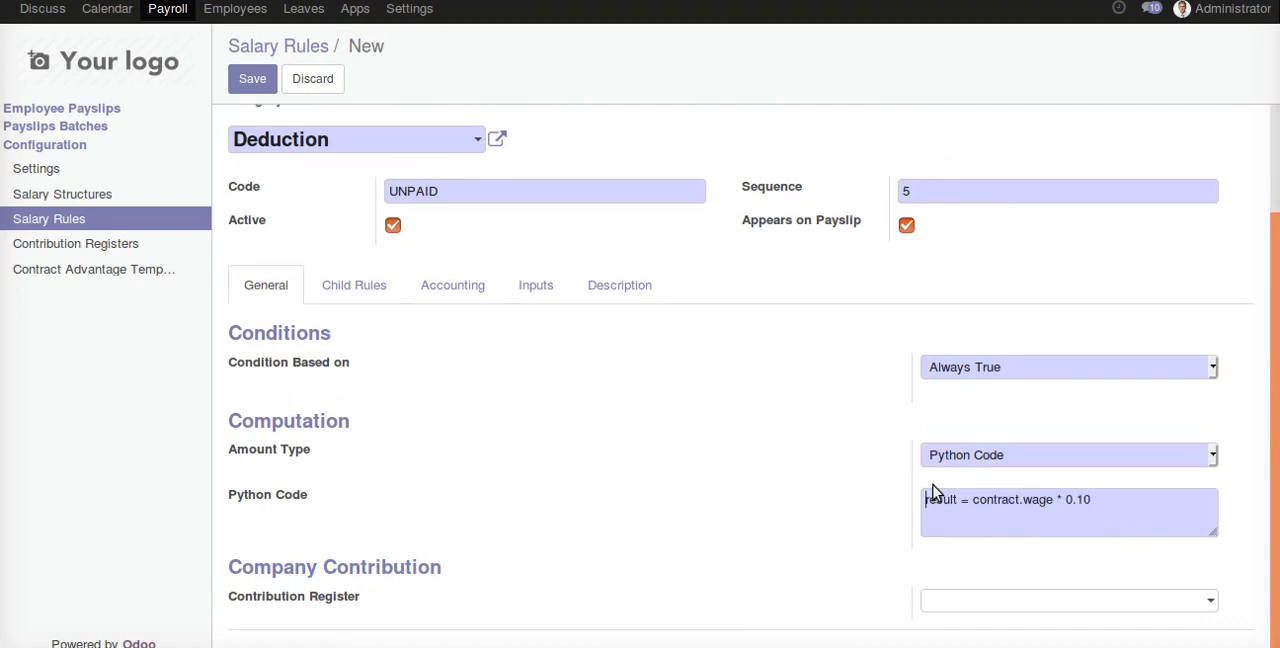
- Put the result line under try: and change it to result = -(contract.wage/31) * worked_days.Unpaid.number_of_days
text(tr)
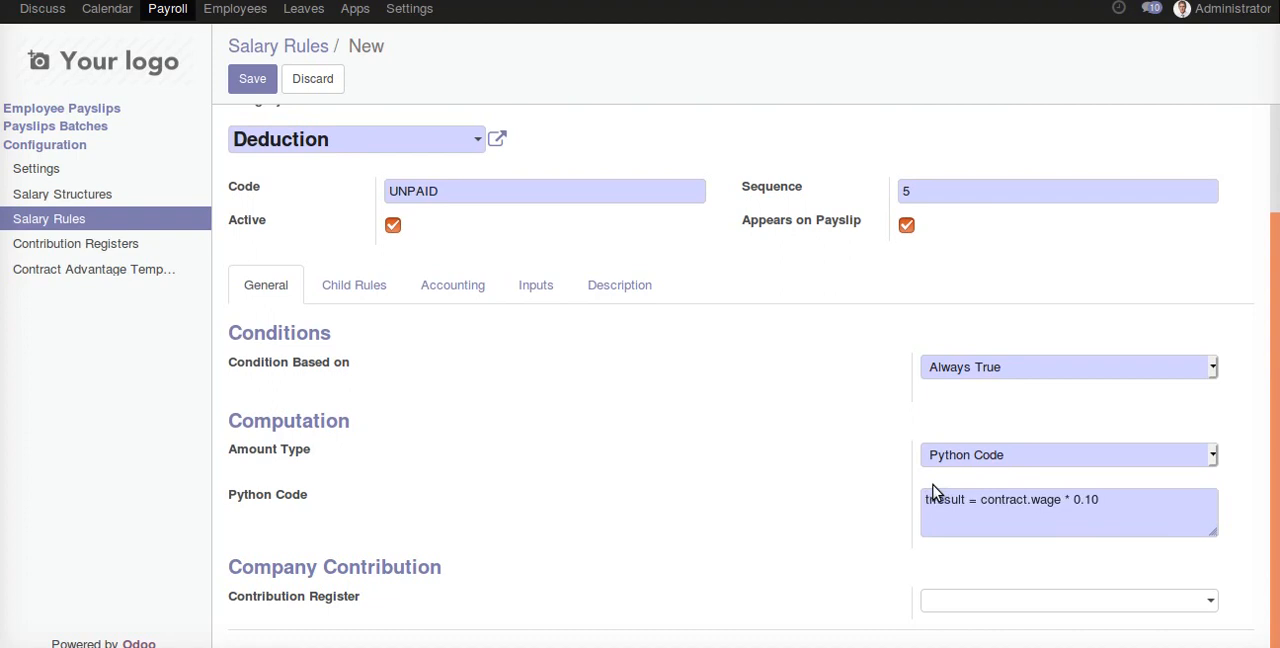
text(est)
key(Return)
key(Tab)
click(927, 517)
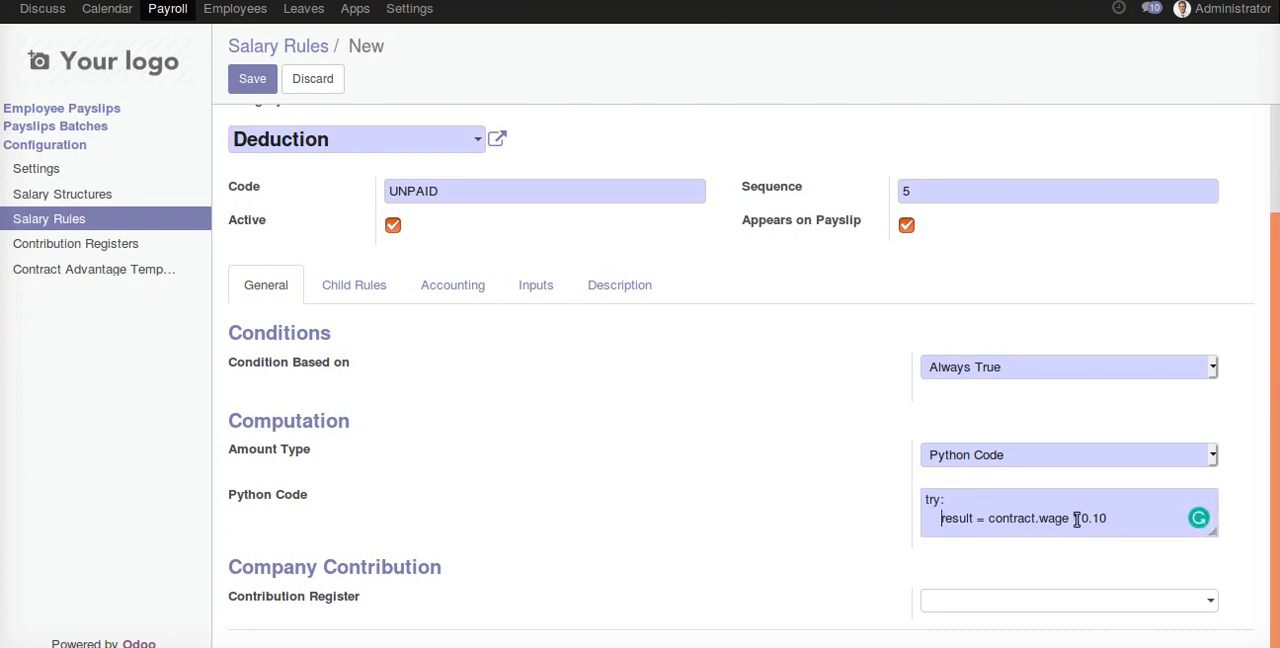
click(988, 518)
text(-()
drag(1082, 518, 1117, 518)
key(BackSpace)
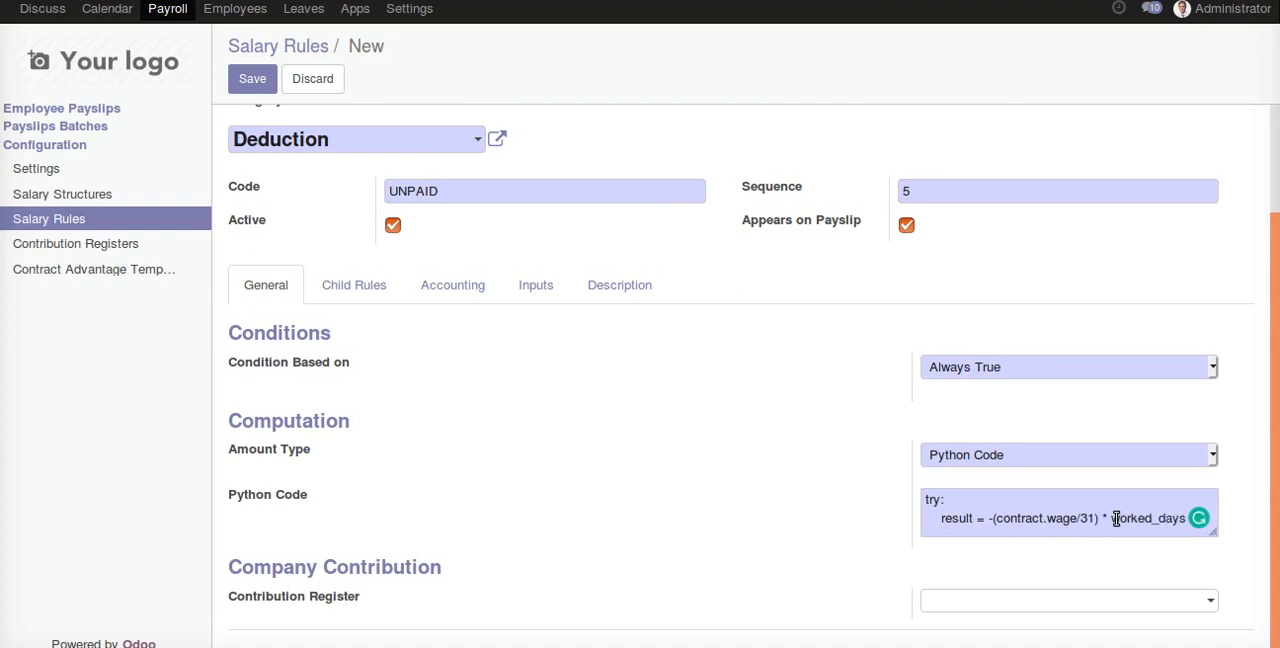
text(.Unpaid.number_of_days)
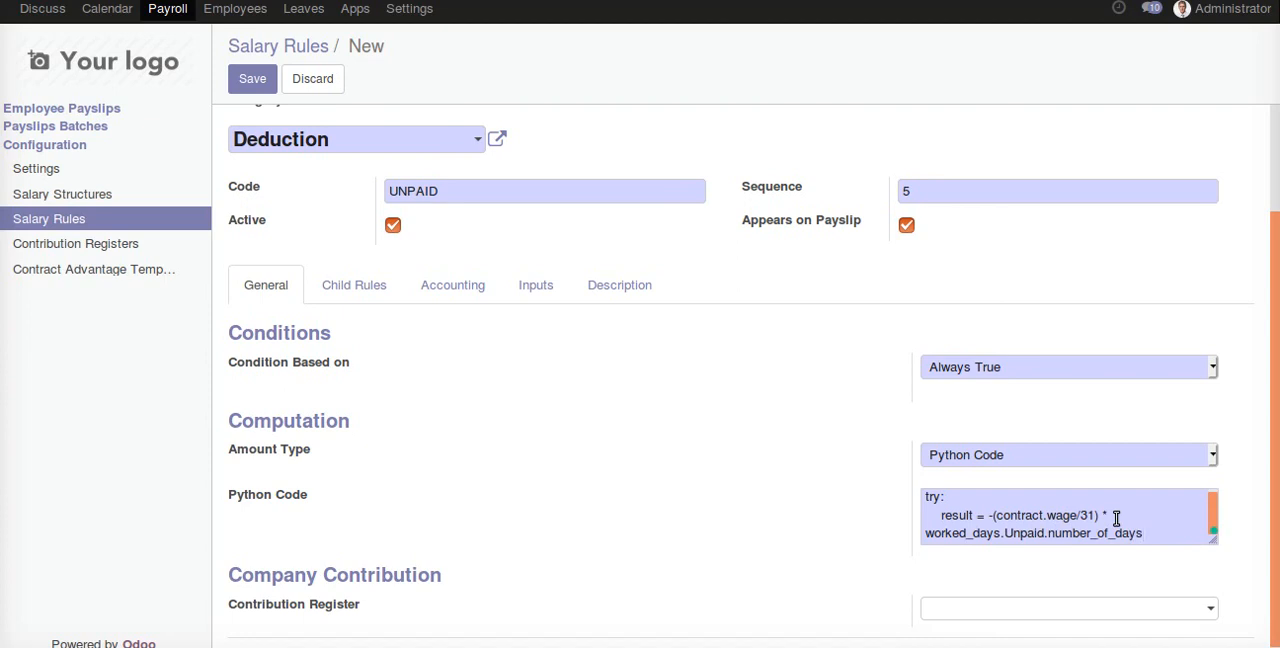
- Add an except: branch with result = 0 to the Python code, save the salary rule and review it
key(Return)
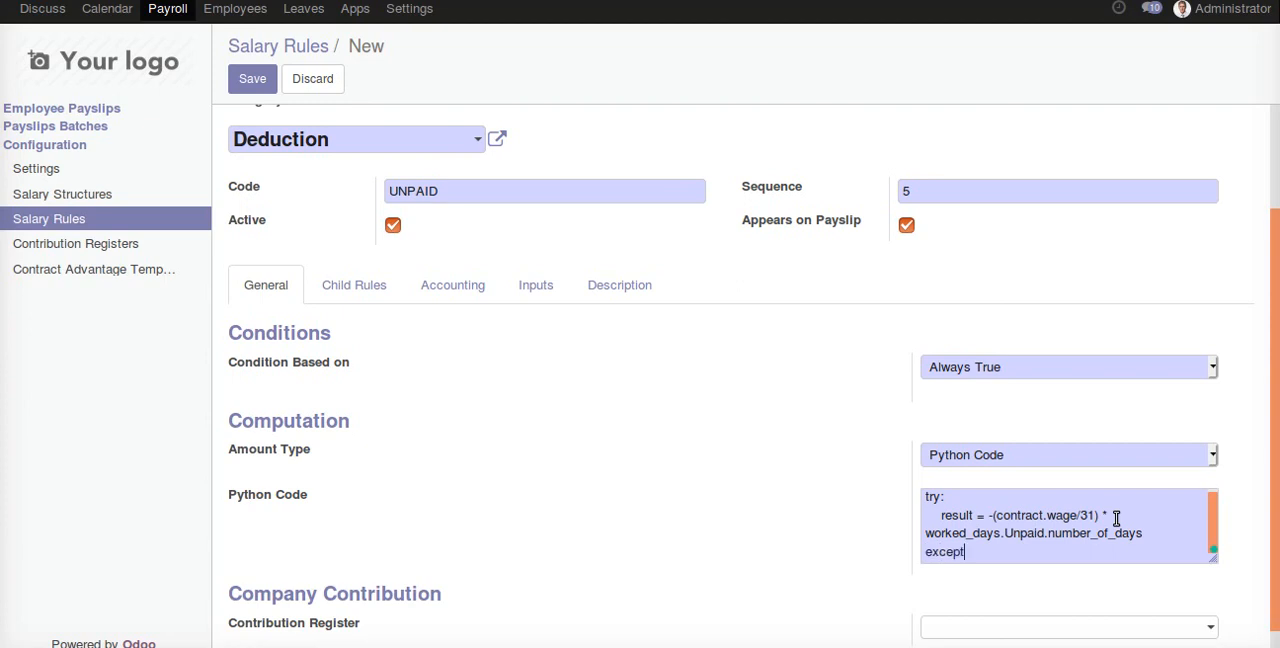
text(except:)
key(Return)
key(Tab)
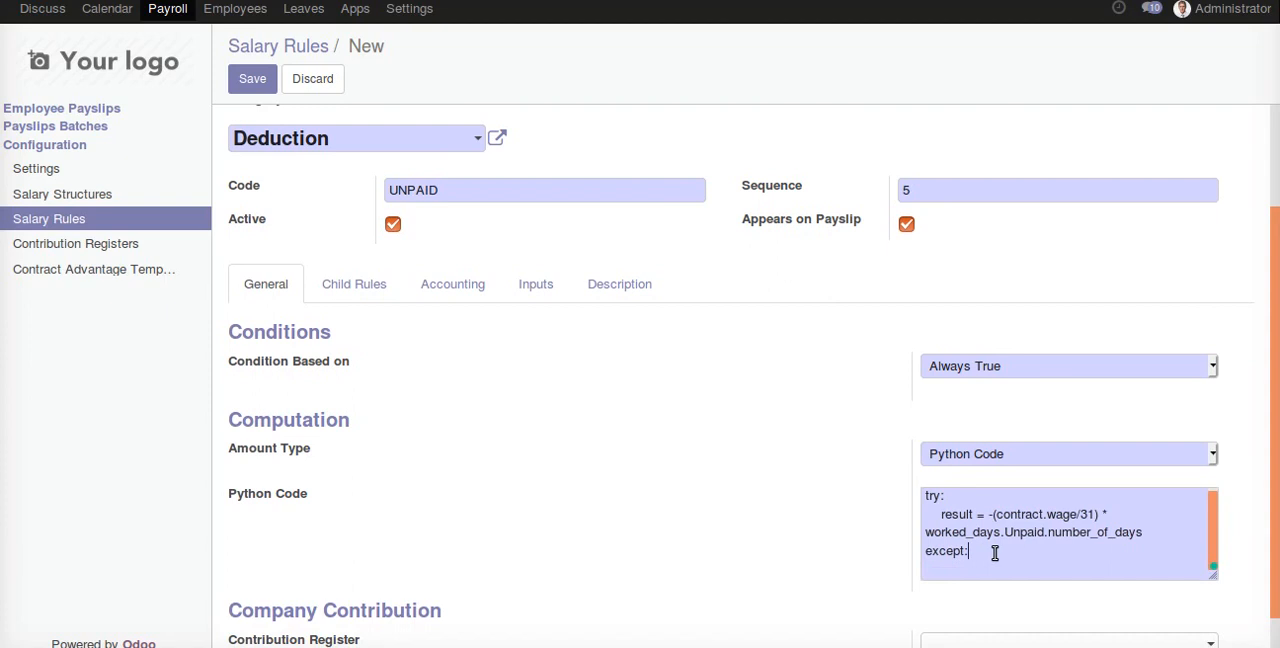
key(Return)
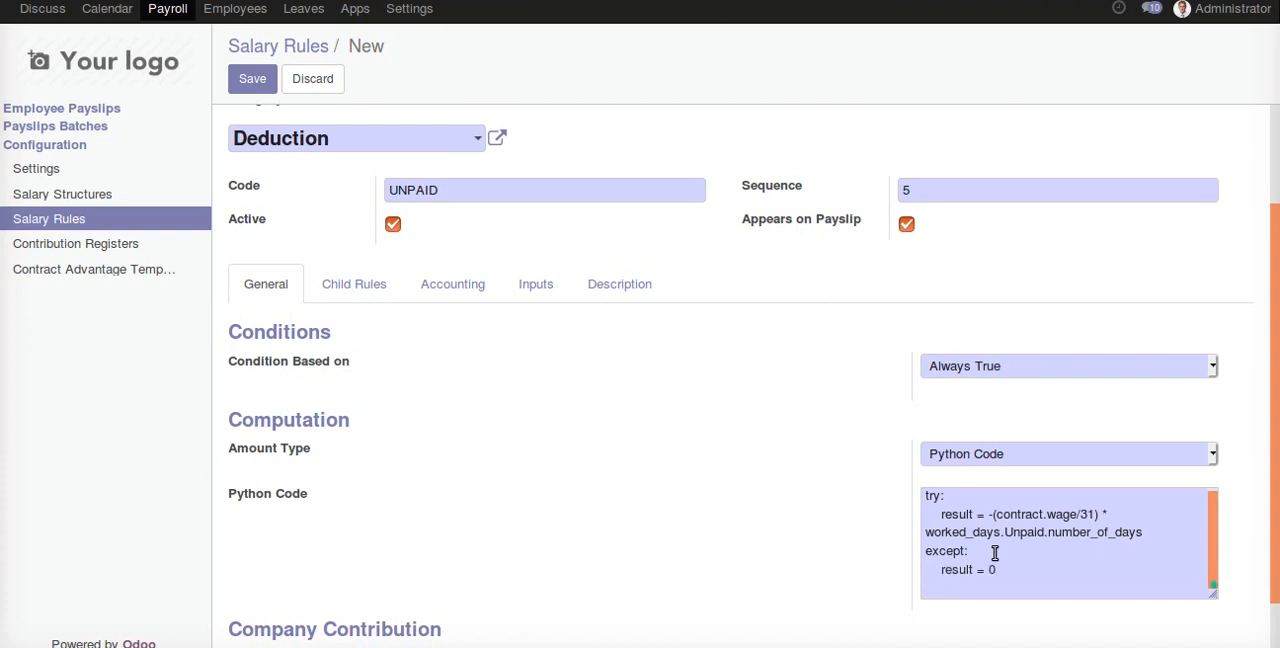
scroll(955, 445, up, 3)
click(266, 84)
scroll(1040, 411, down, 2)
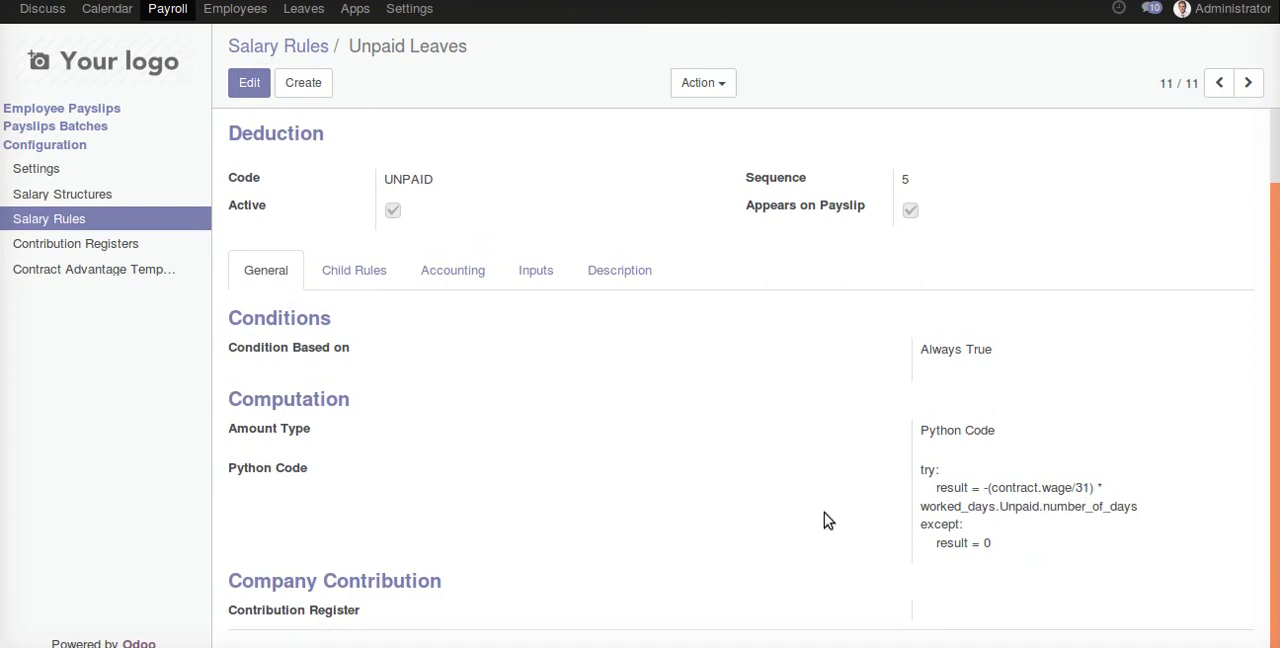
scroll(455, 445, up, 1)
- Add the Unpaid Leaves rule to the salary structure with reference MEGG and save the structure
click(145, 203)
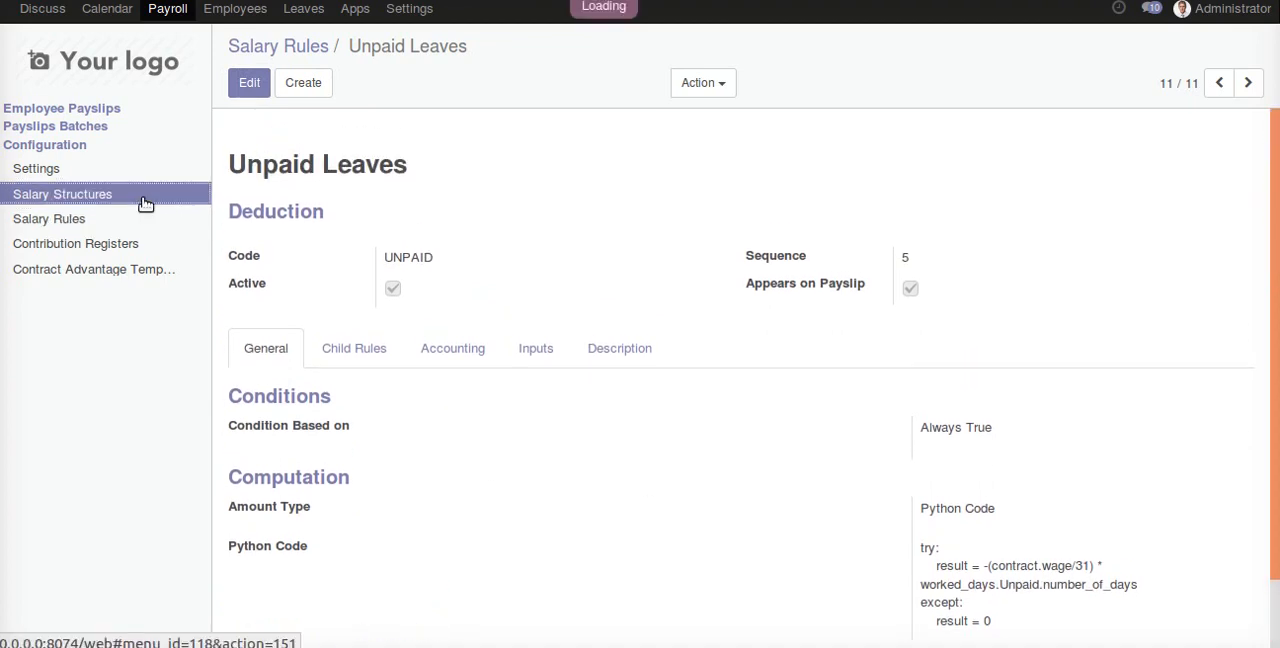
click(330, 208)
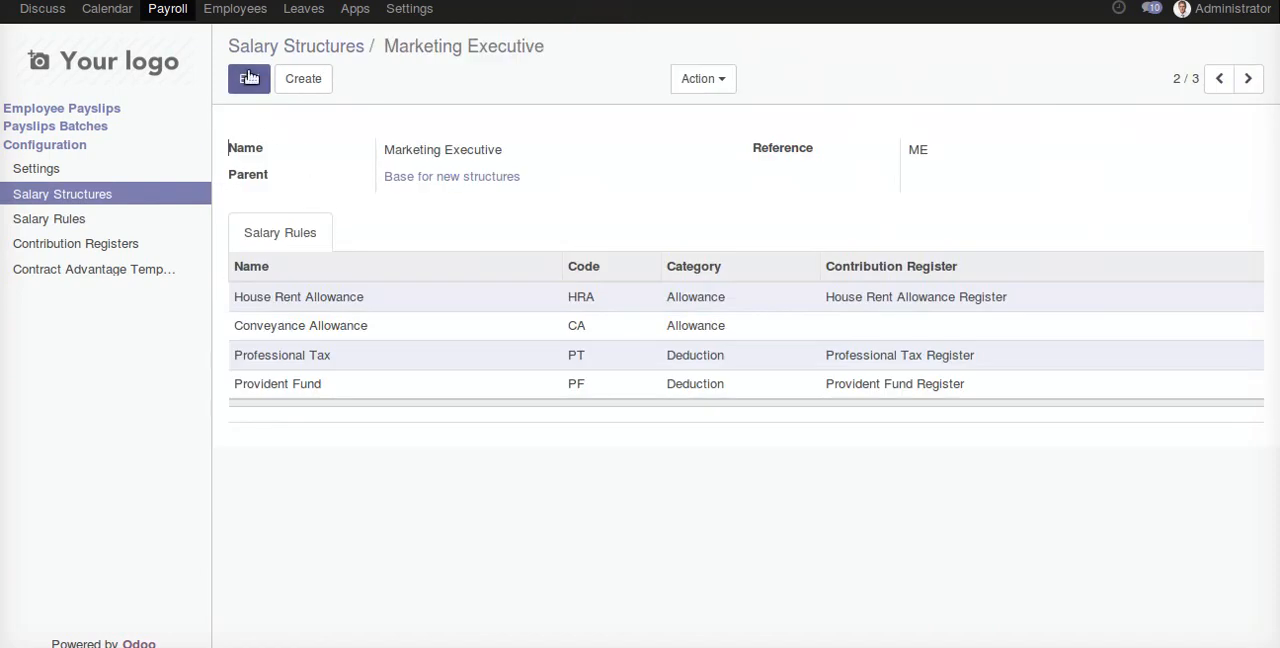
click(274, 50)
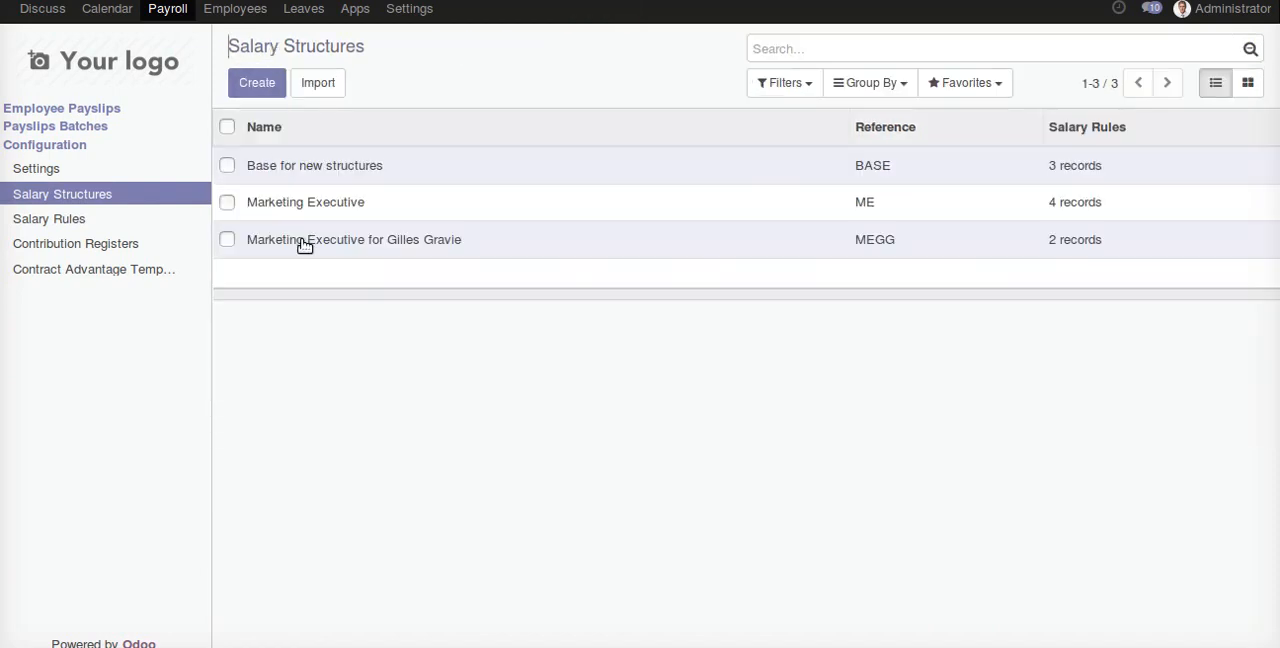
click(305, 243)
click(238, 78)
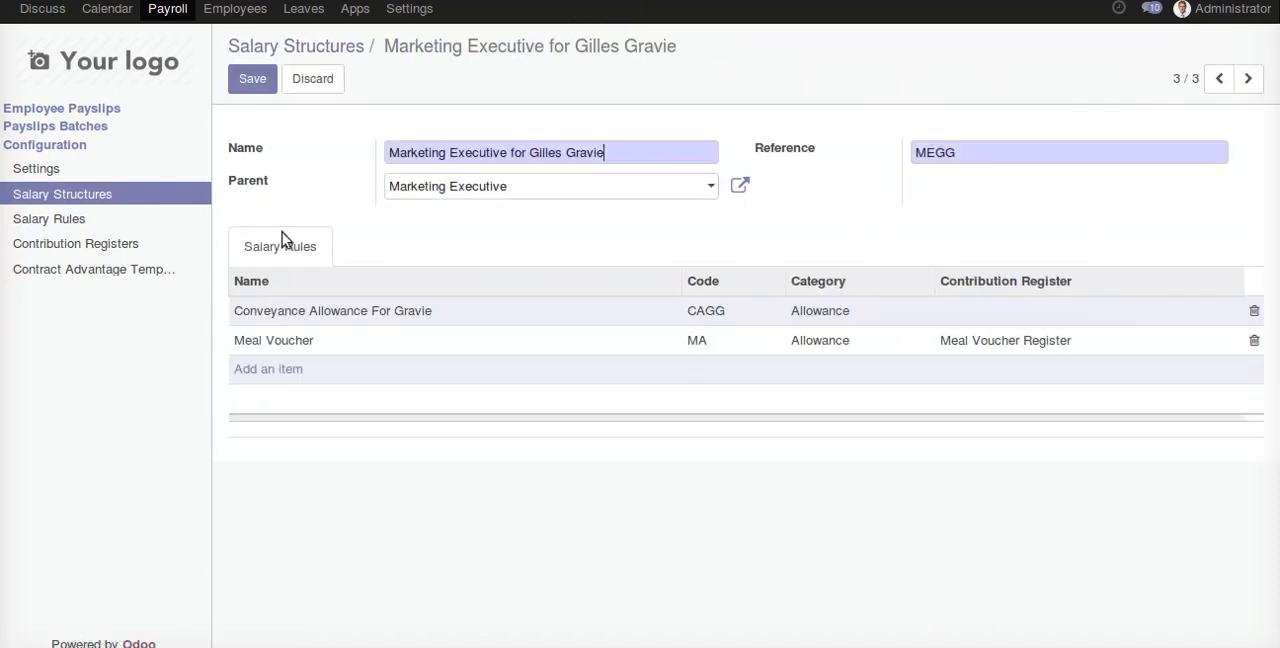
click(280, 370)
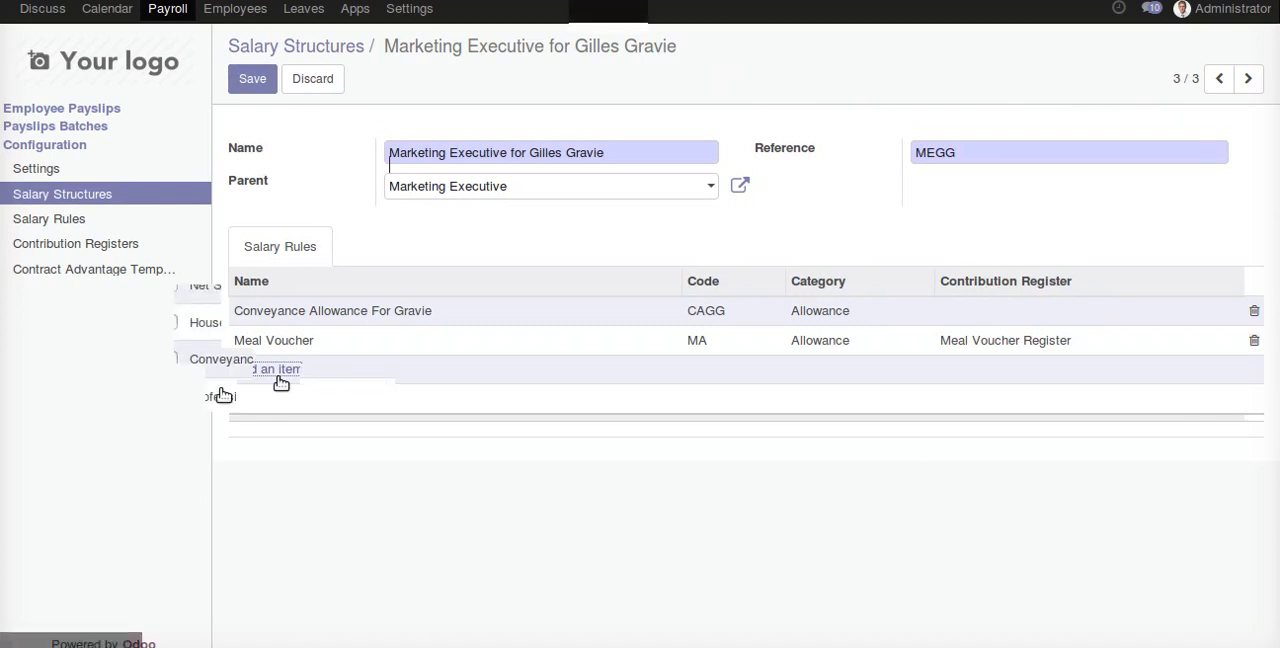
click(169, 509)
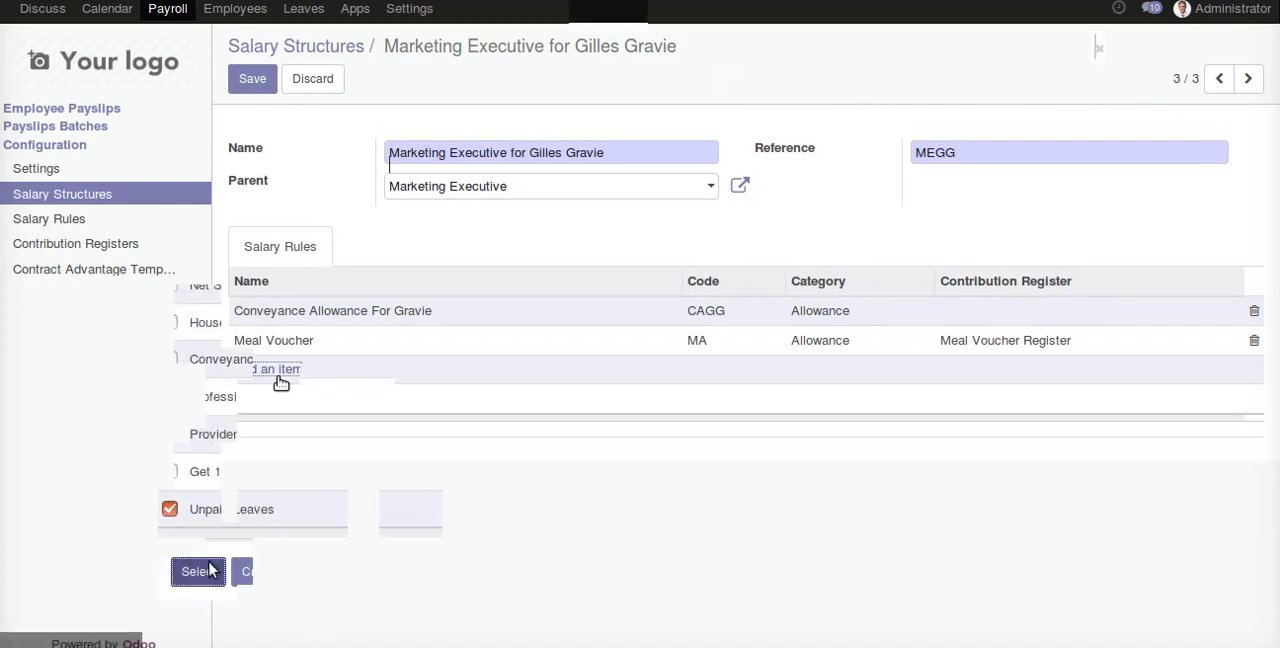
click(252, 78)
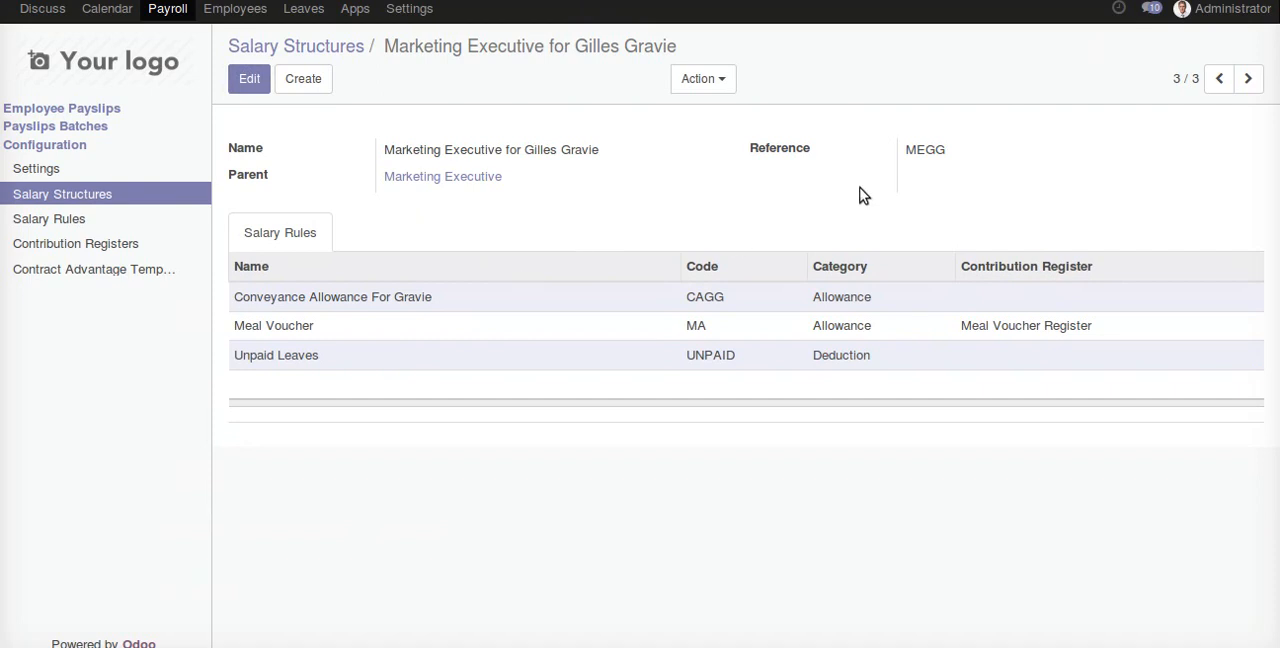
- Create a new employee payslip for Demo User
click(88, 108)
click(257, 86)
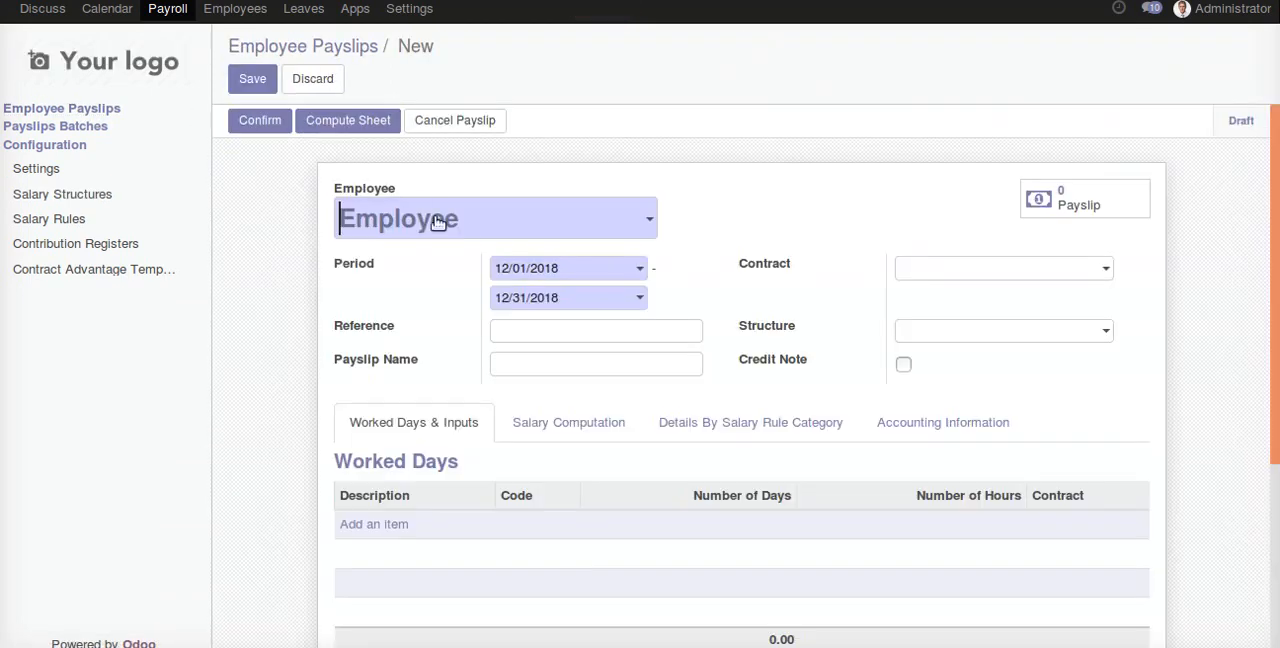
click(457, 224)
click(464, 331)
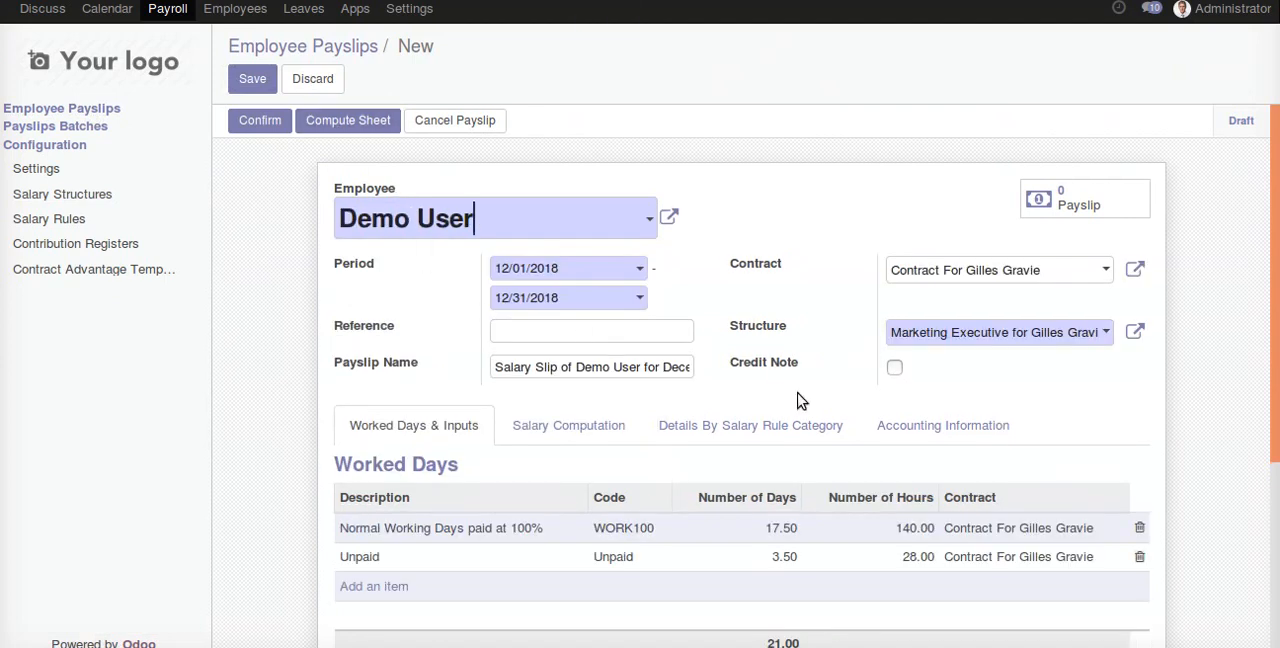
- Set the payslip's Salary Journal to Miscellaneous Operations (INR) in its accounting information
click(910, 428)
scroll(953, 441, down, 1)
scroll(953, 441, down, 1)
click(945, 505)
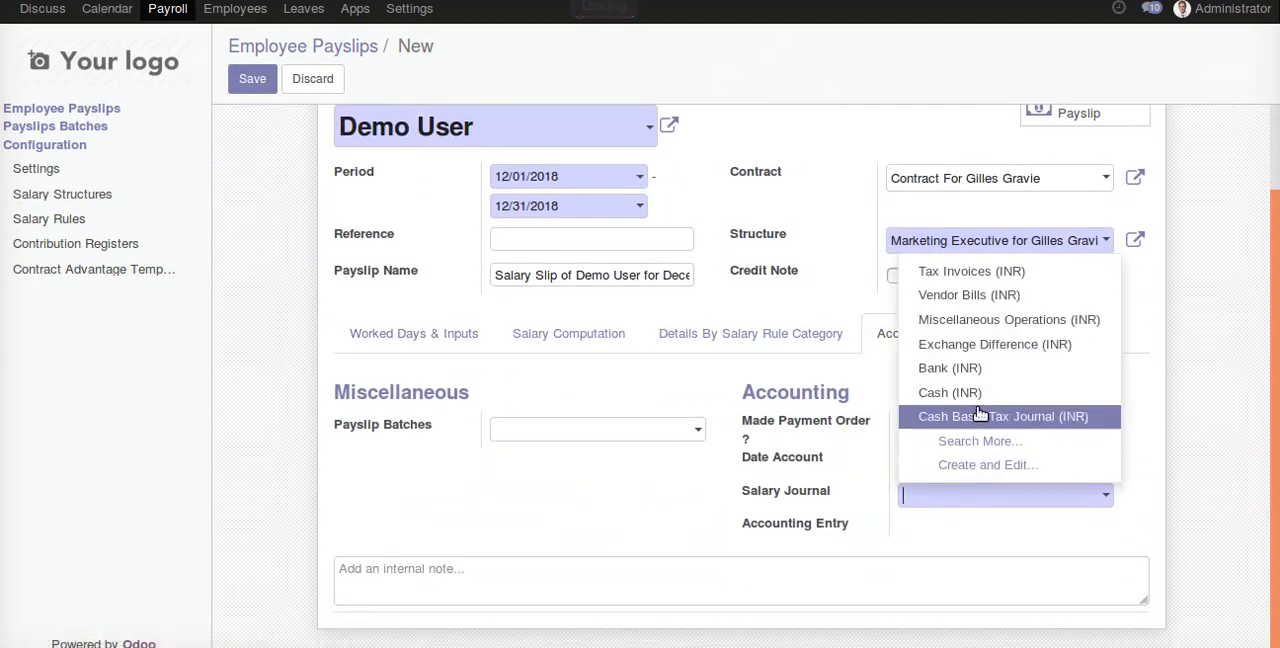
click(1006, 320)
- Compute the payslip's sheet with its salary computation lines displayed
scroll(741, 447, up, 2)
click(545, 425)
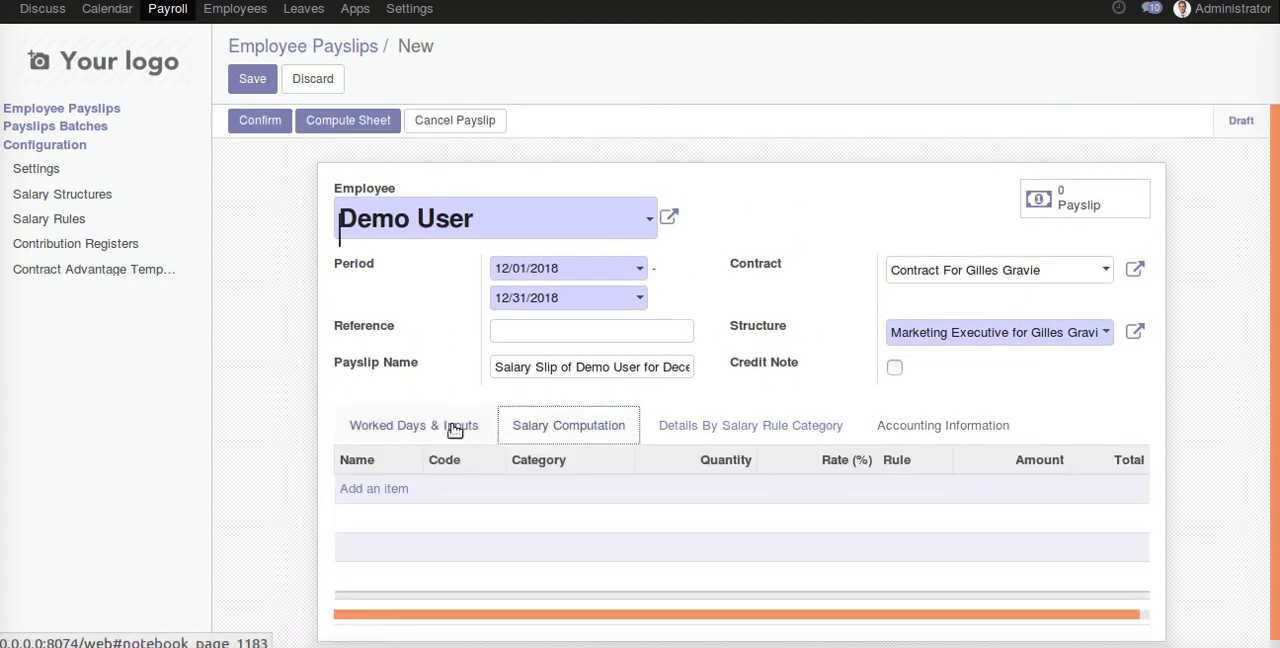
click(475, 427)
click(555, 432)
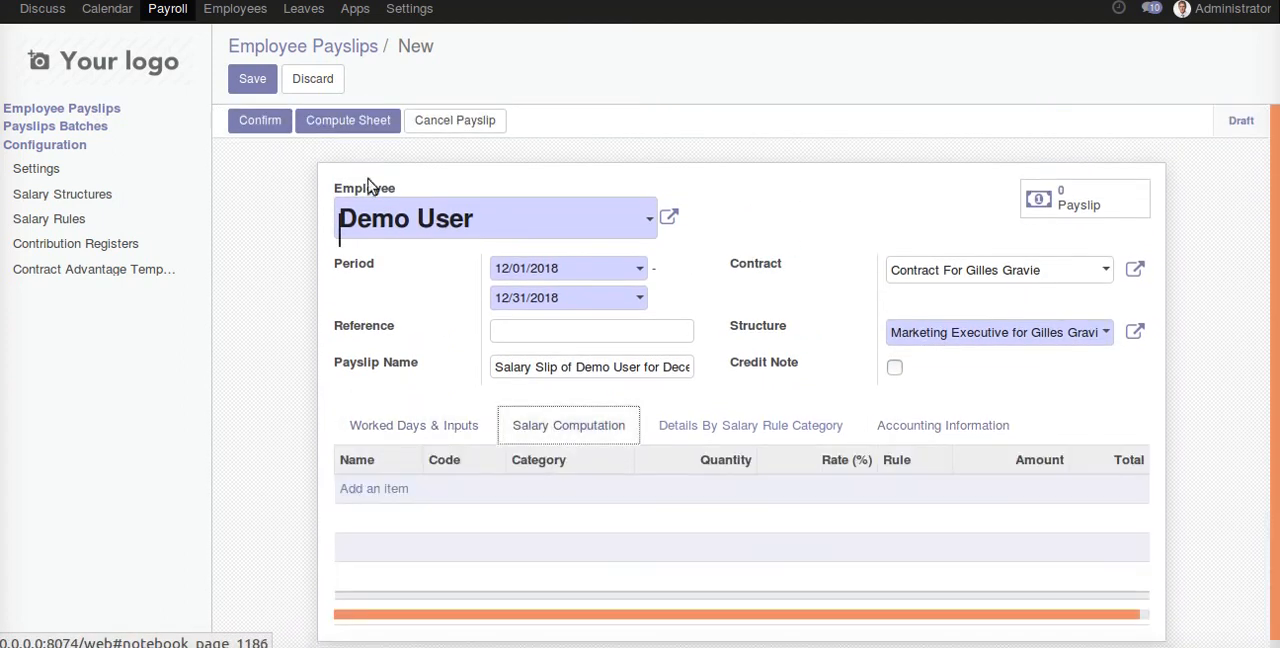
click(346, 124)
scroll(477, 352, down, 3)
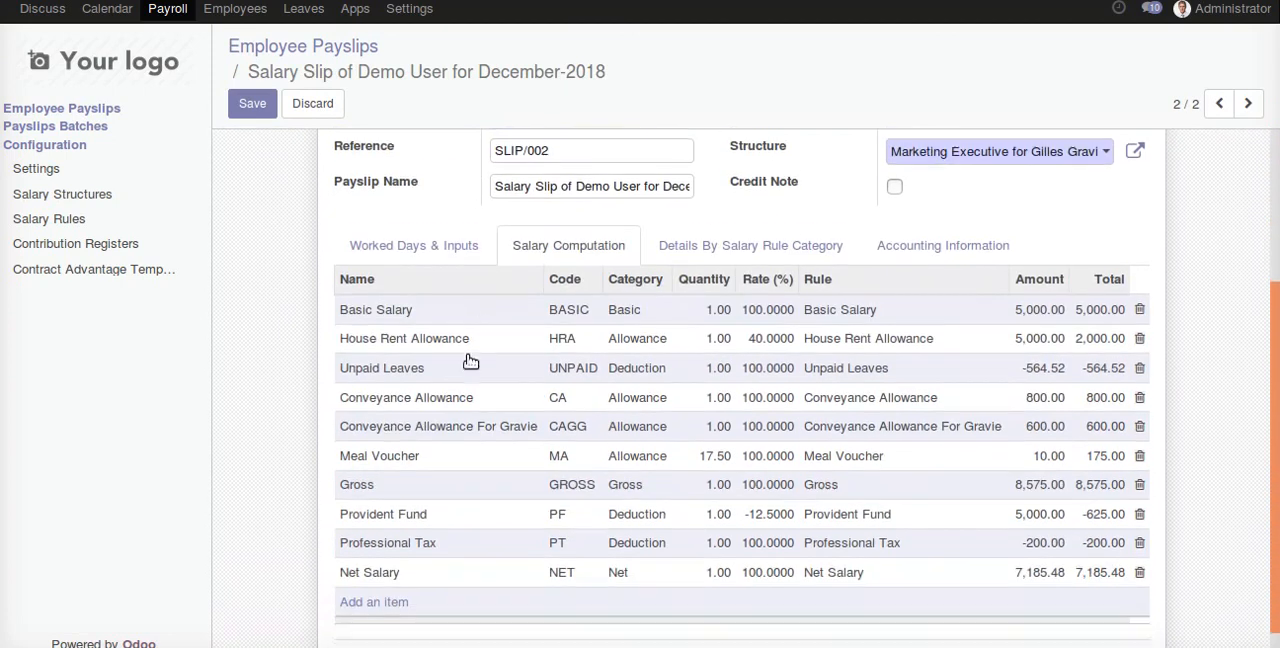
- Check the Unpaid Leaves amount in the salary computation, save the payslip and review that line again
scroll(478, 350, down, 1)
drag(1024, 346, 1064, 347)
drag(1275, 405, 1275, 357)
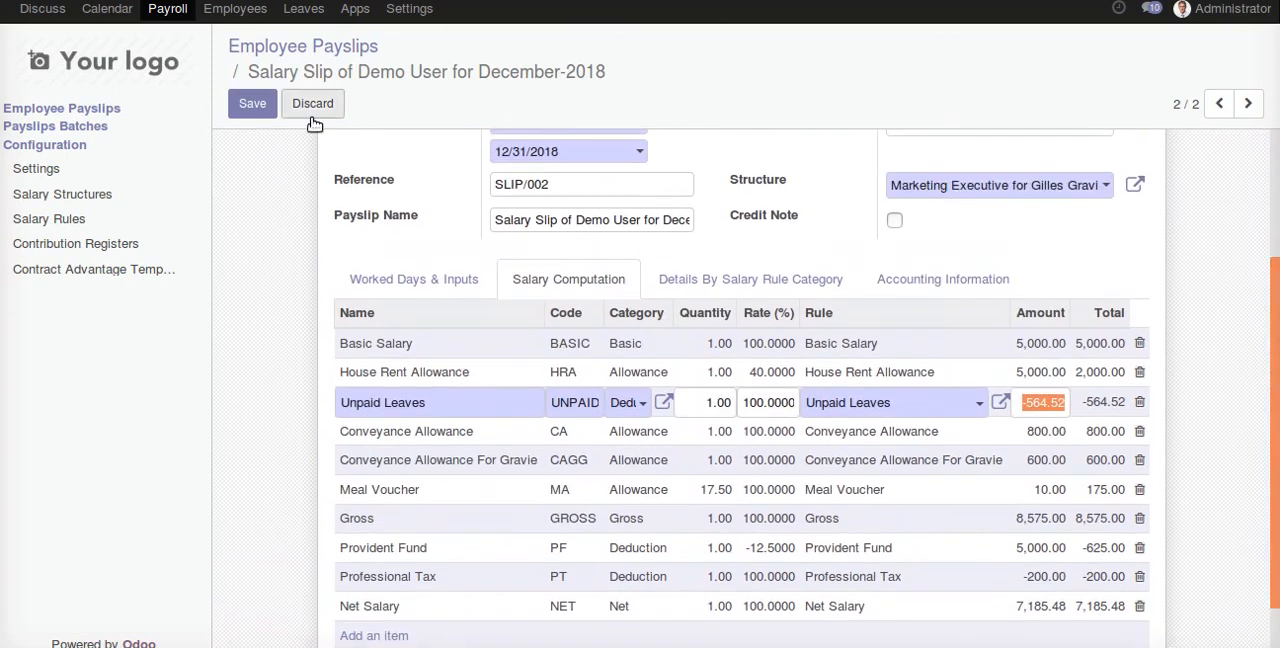
click(252, 103)
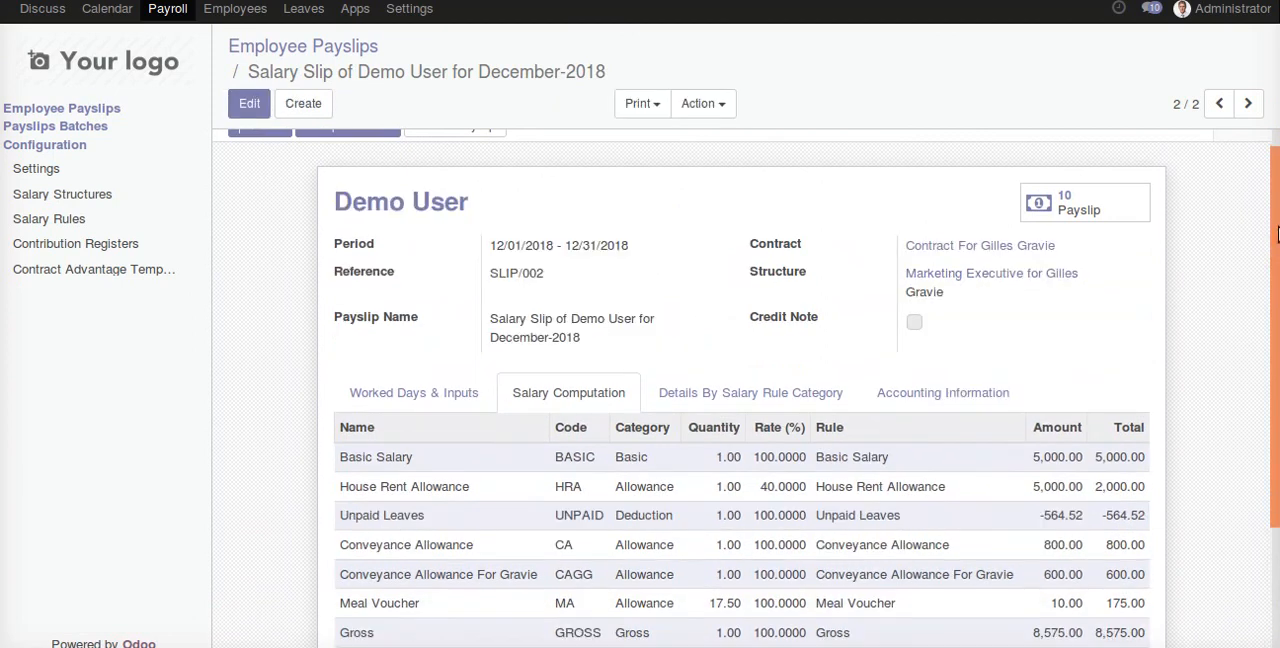
scroll(1026, 378, down, 3)
drag(337, 366, 1148, 372)
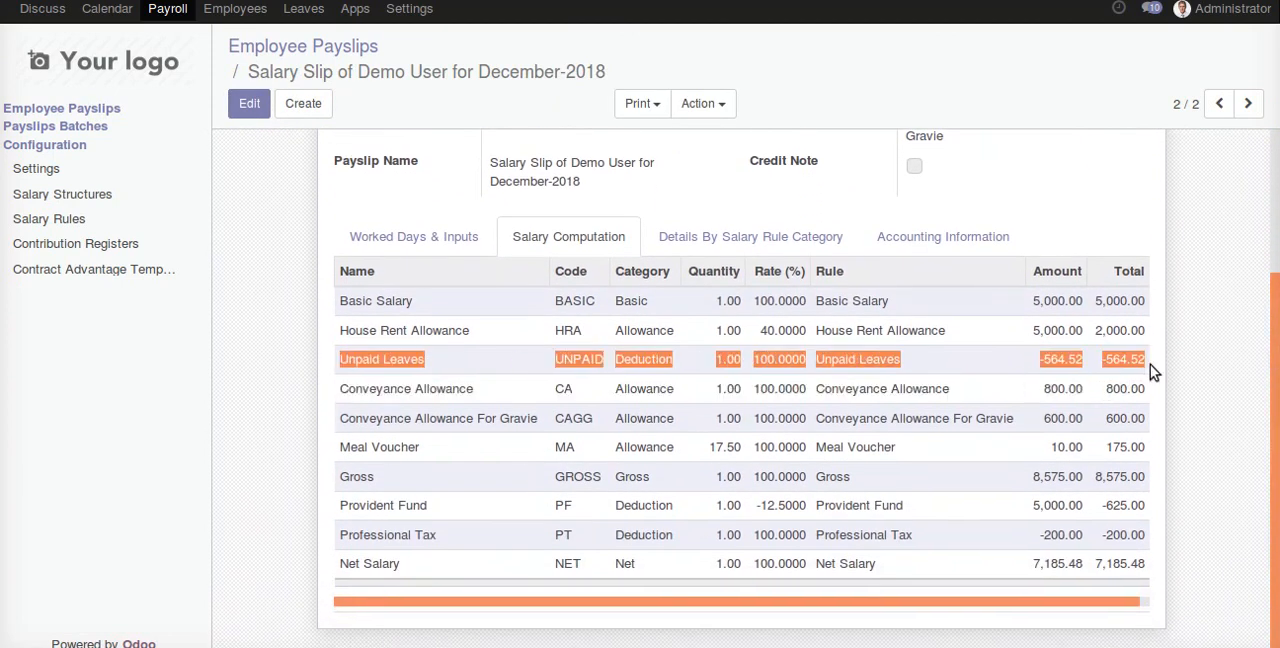
scroll(1014, 391, up, 3)
- Compare the salary computation lines of payslips SLIP/002 and SLIP/001, focusing on the Unpaid Leaves deduction
click(325, 40)
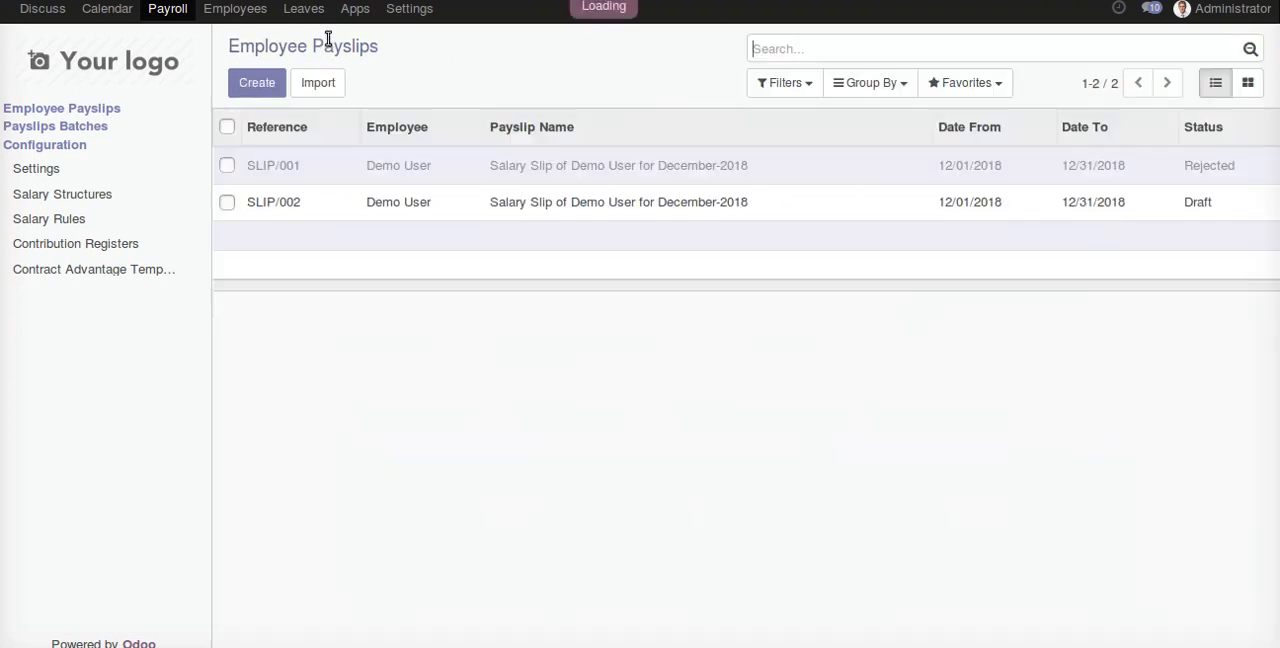
click(326, 205)
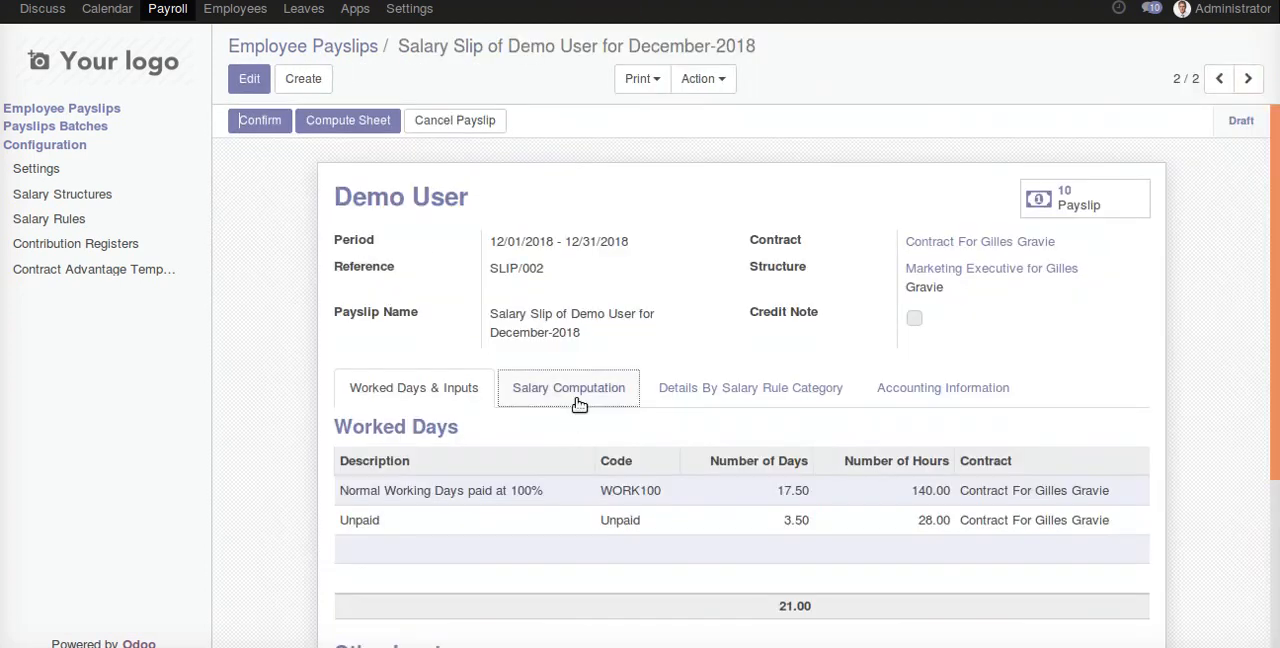
click(577, 399)
scroll(477, 405, down, 3)
click(1219, 78)
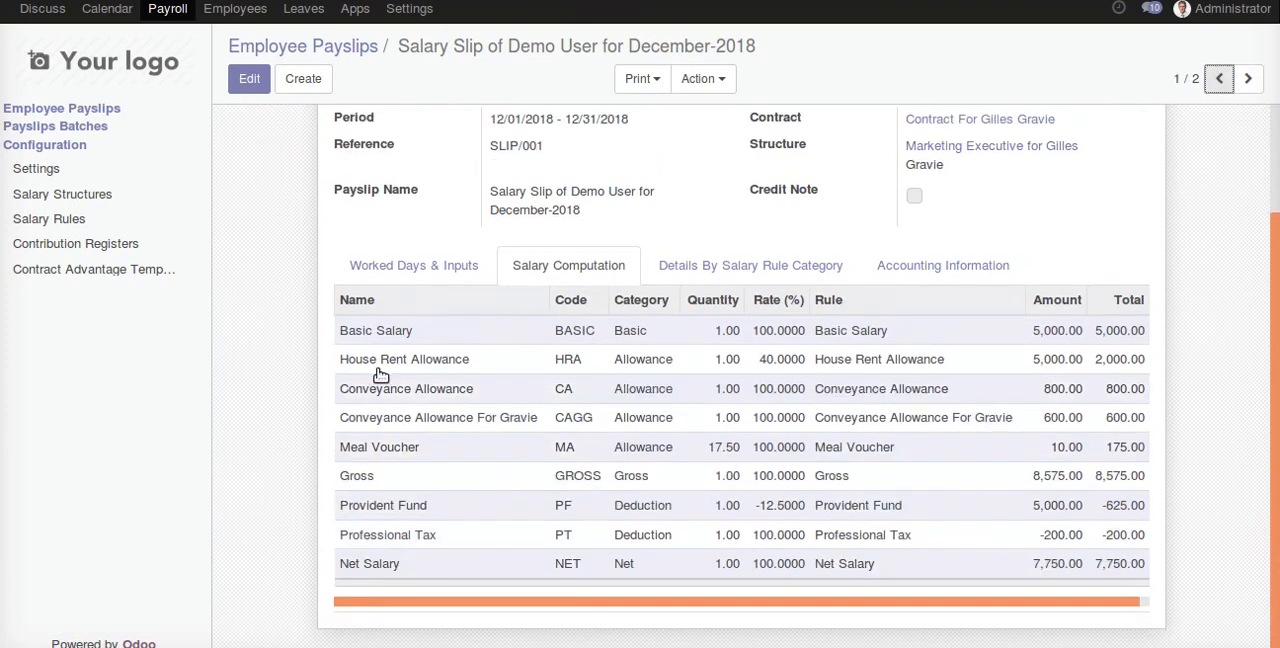
click(1248, 78)
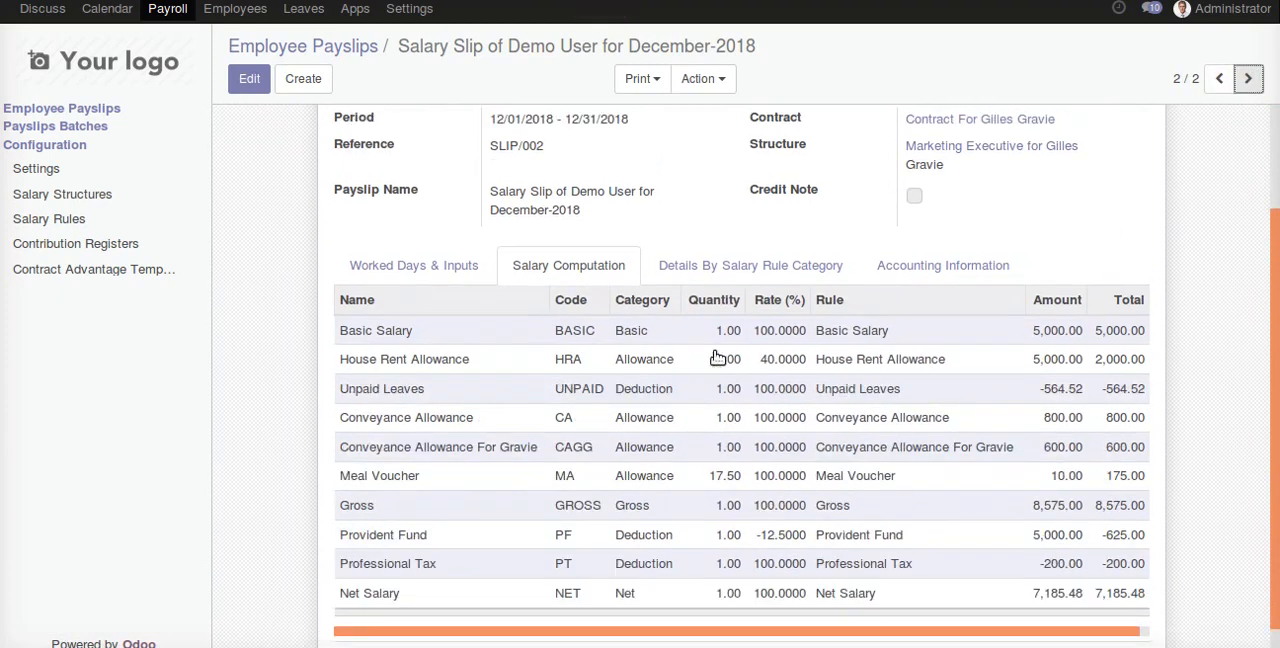
drag(327, 400, 1151, 398)
scroll(1150, 396, up, 1)
- Open the Unpaid Leaves salary rule and review its conditions and Python computation code
click(243, 48)
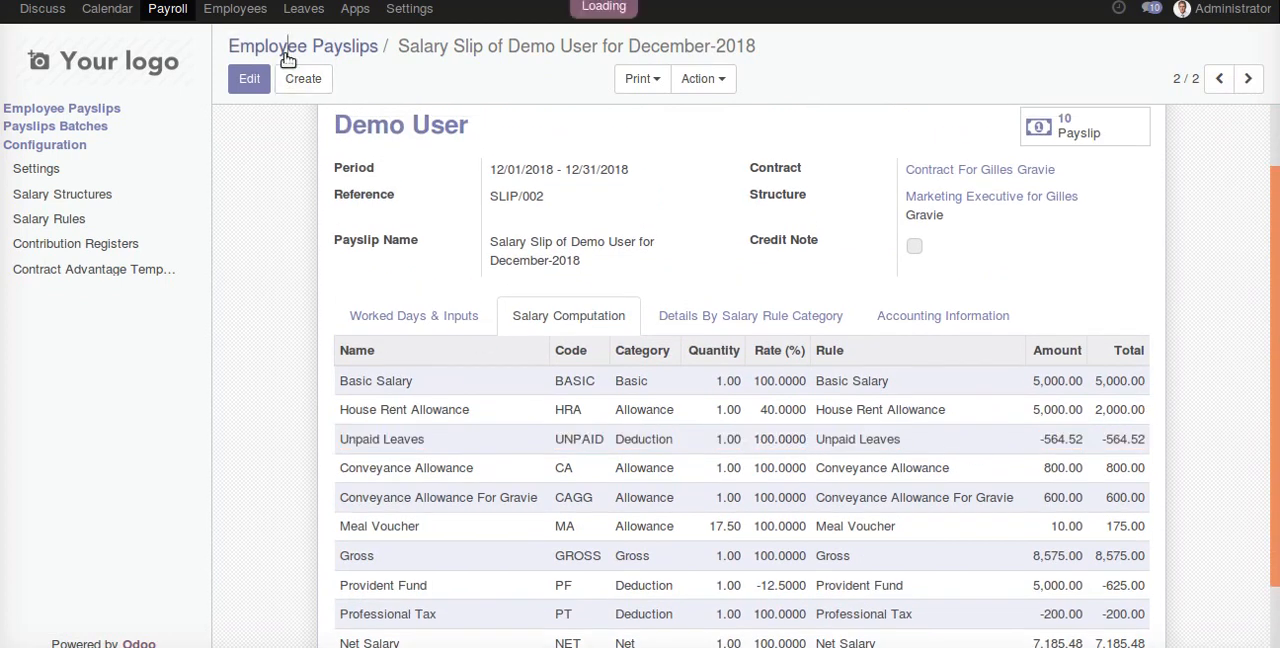
click(77, 219)
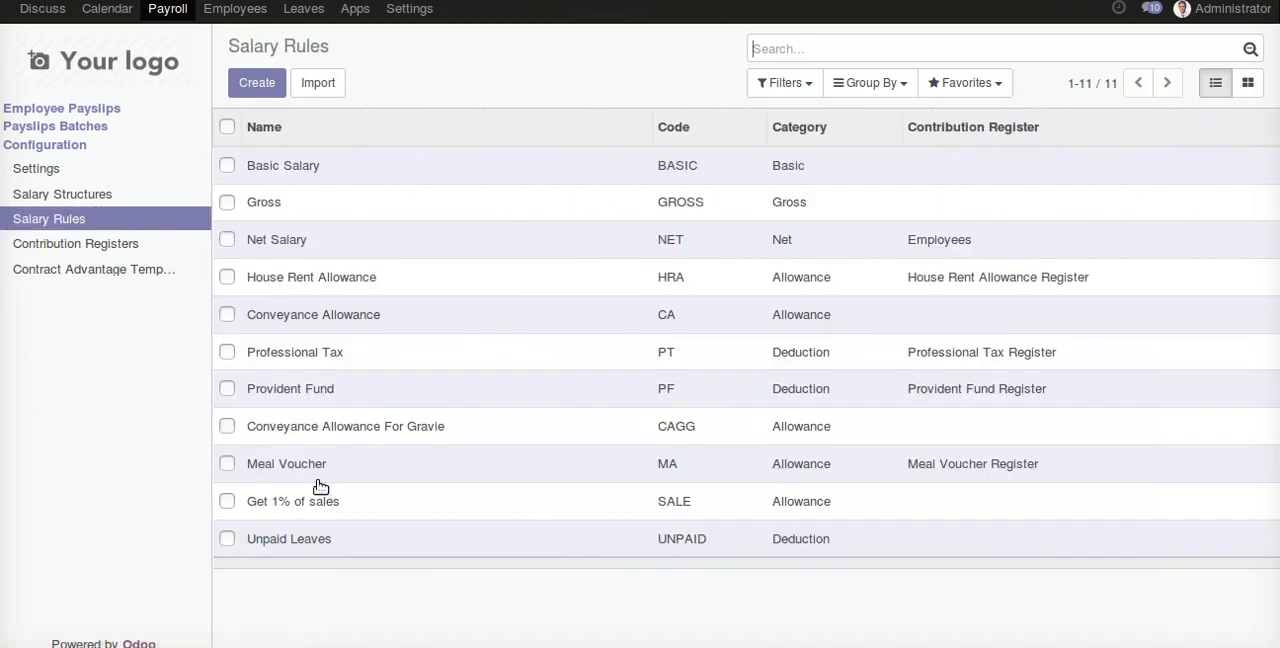
click(329, 540)
scroll(929, 449, down, 2)
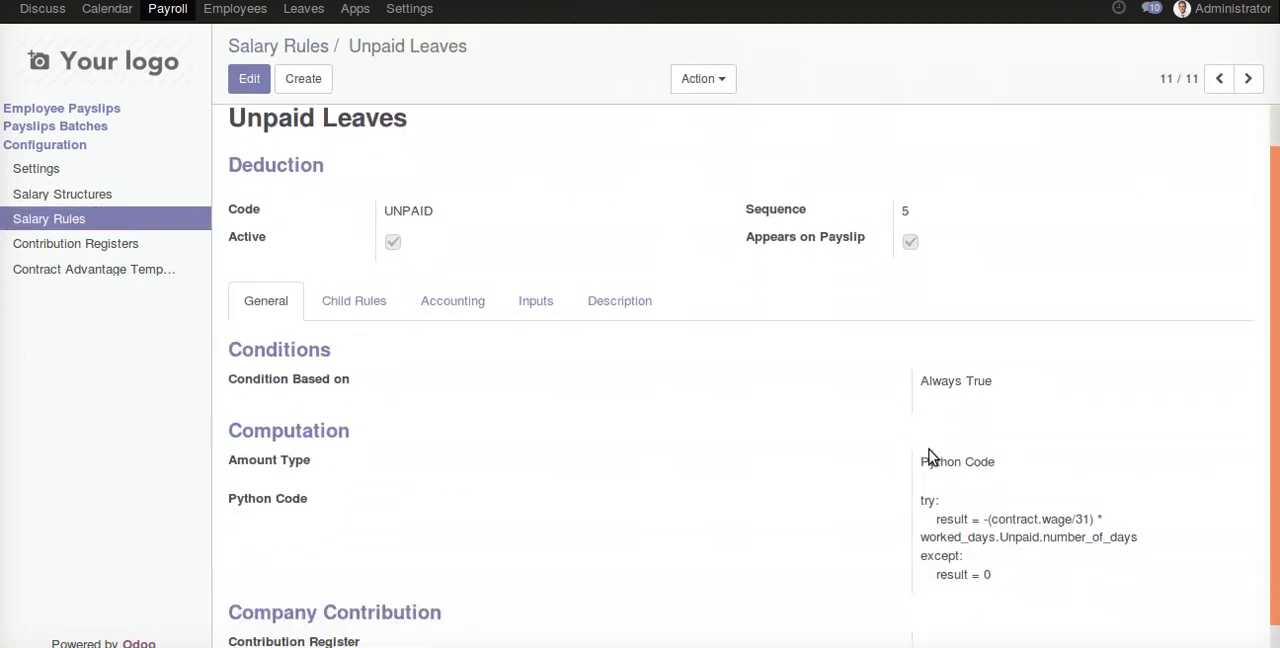